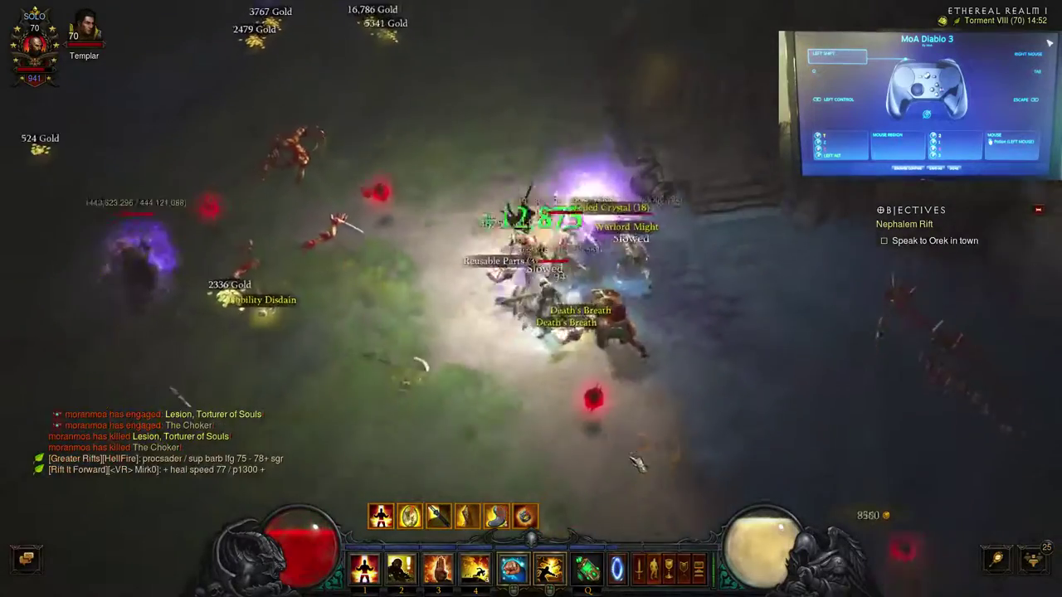
# Step: Return the character from the Nephalem Rift to the Hidden Camp and walk toward the upper-left area of the camp
pyautogui.click(261, 244)
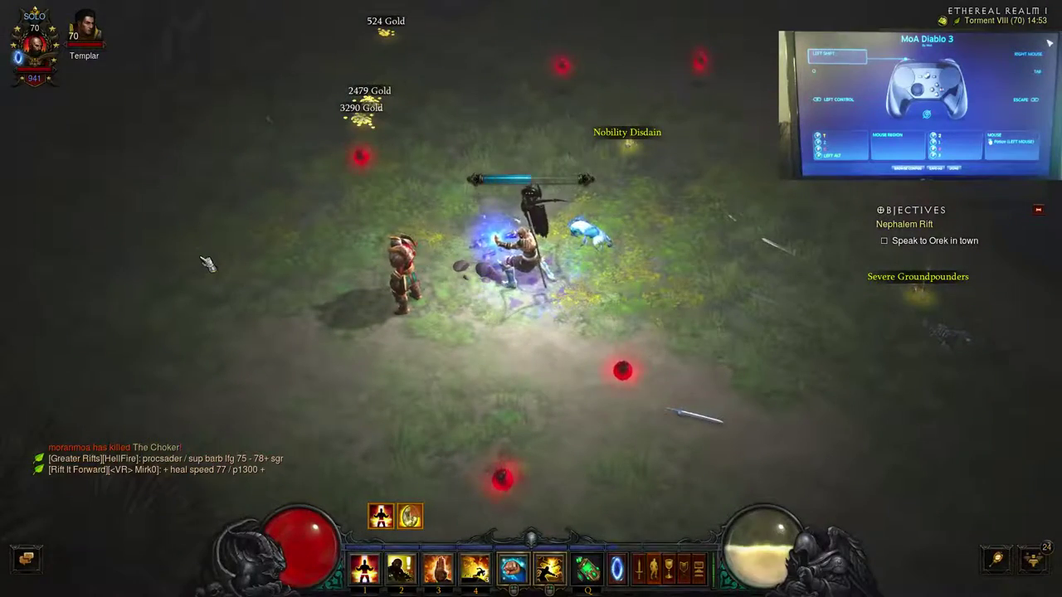
pyautogui.press('t')
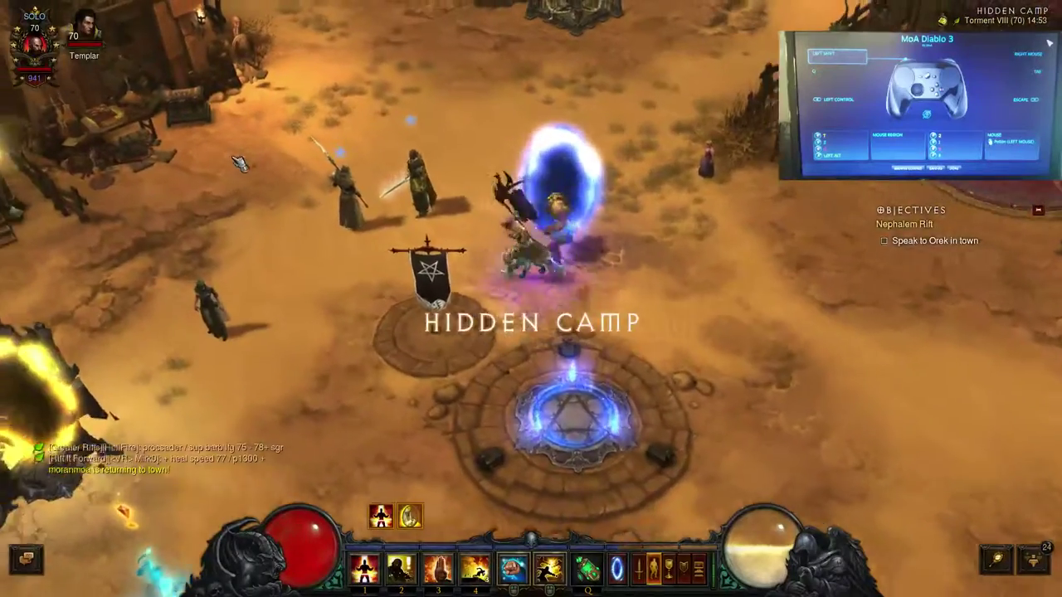
pyautogui.click(239, 162)
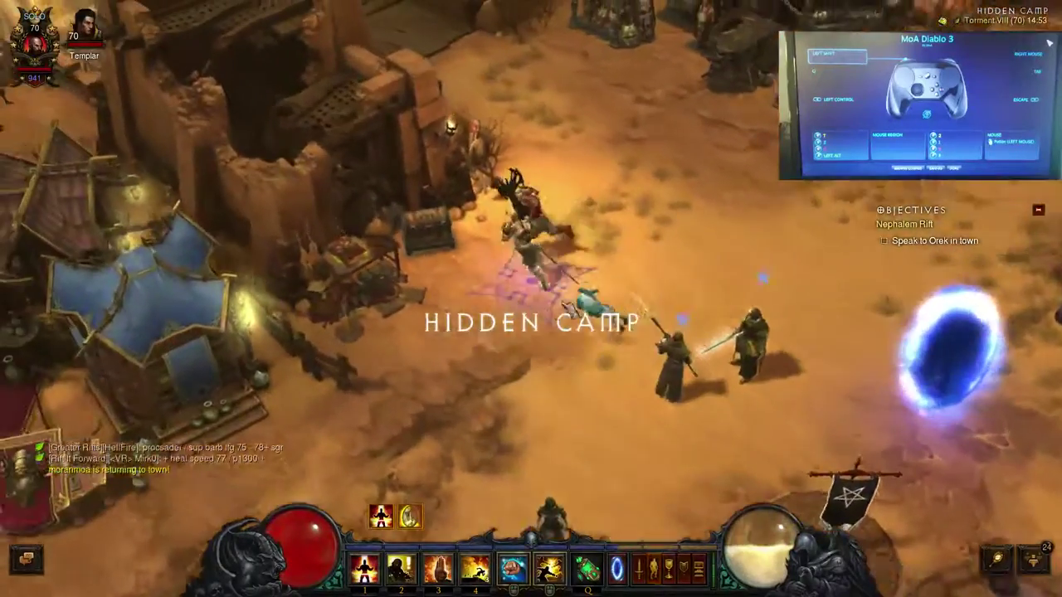
# Step: Switch from the game to File Explorer, minimize the controller layout photo and copy moa diablo 3.vdf from the search results
pyautogui.press('alt')
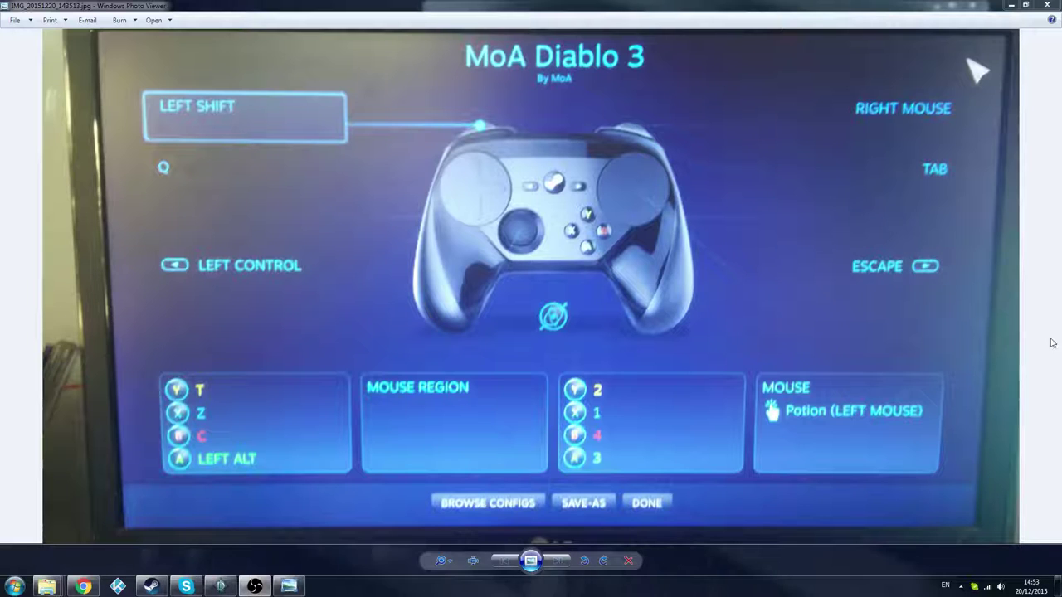
pyautogui.click(1010, 8)
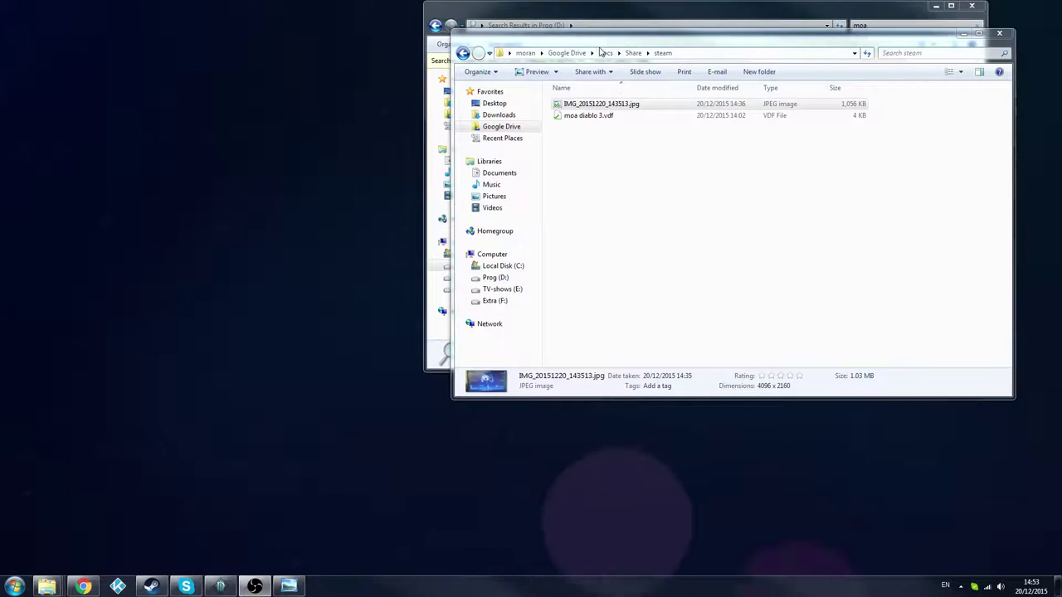
pyautogui.click(602, 10)
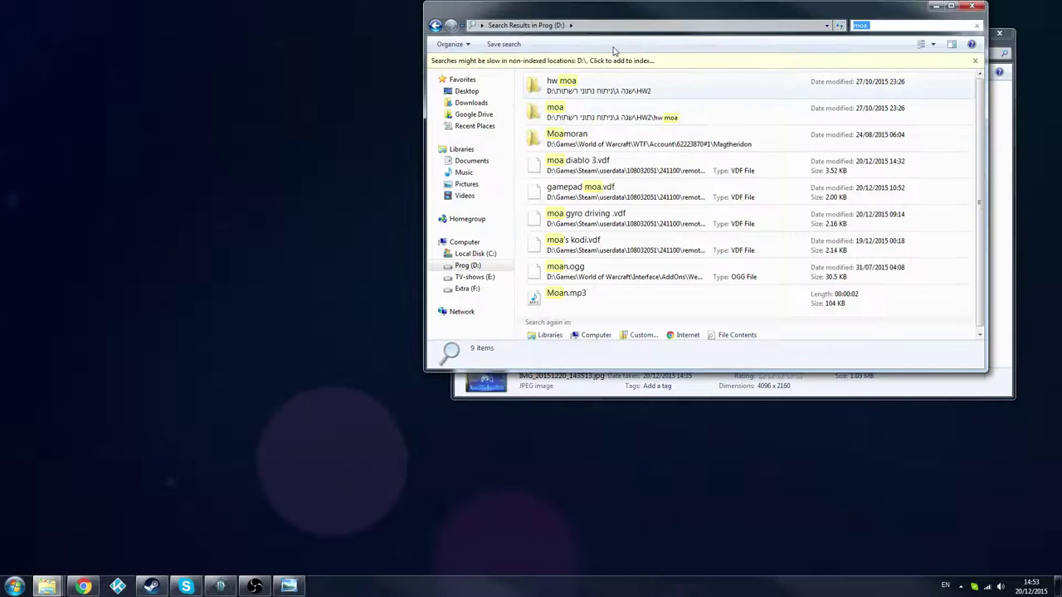
pyautogui.click(597, 170)
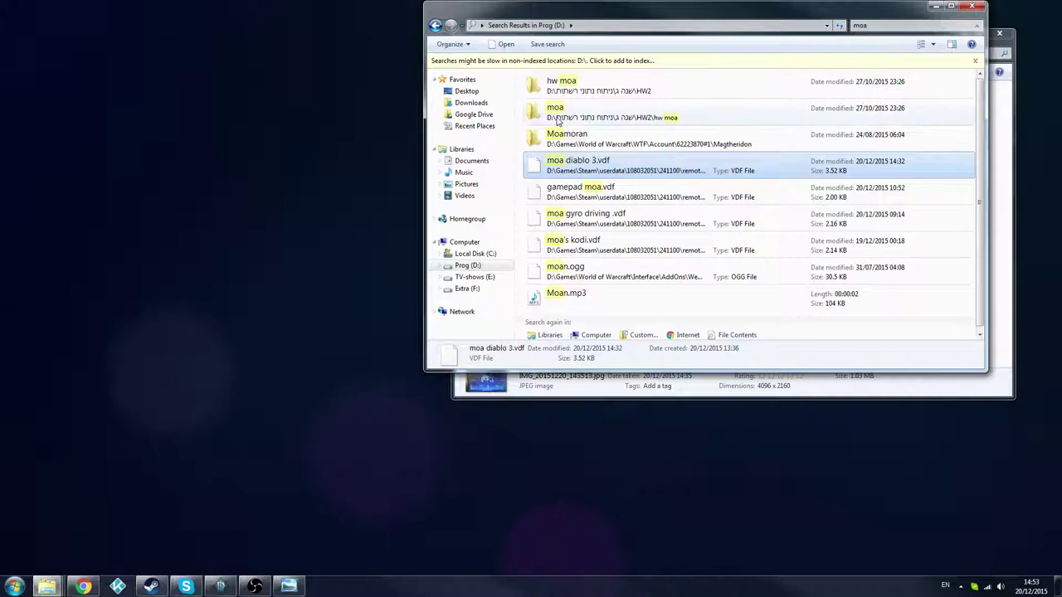
# Step: Paste moa diablo 3.vdf into the Google Drive folder Docs > Share > steam, replacing the existing file
pyautogui.click(490, 114)
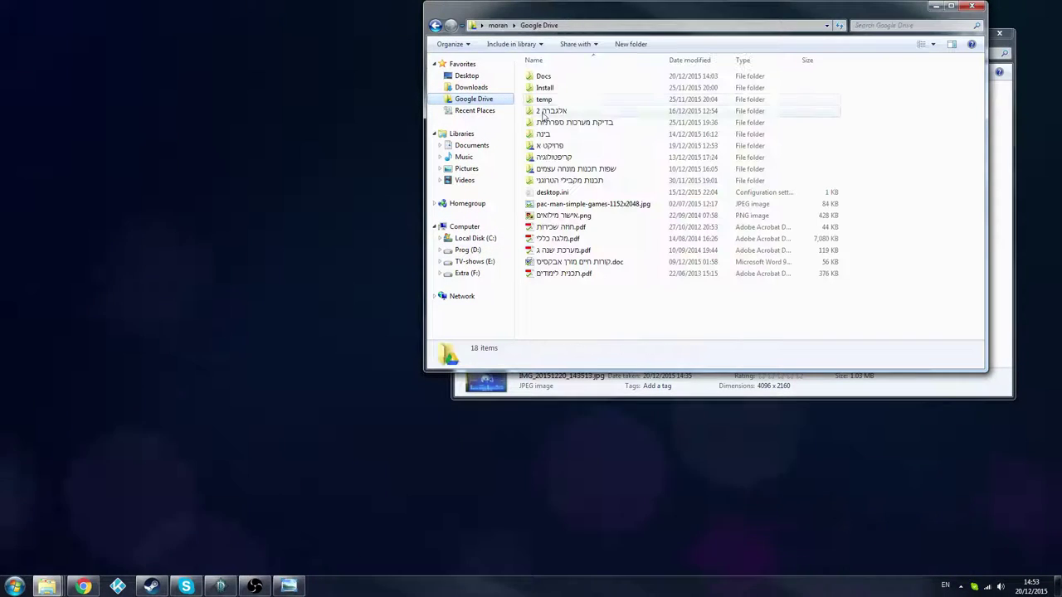
pyautogui.doubleClick(556, 78)
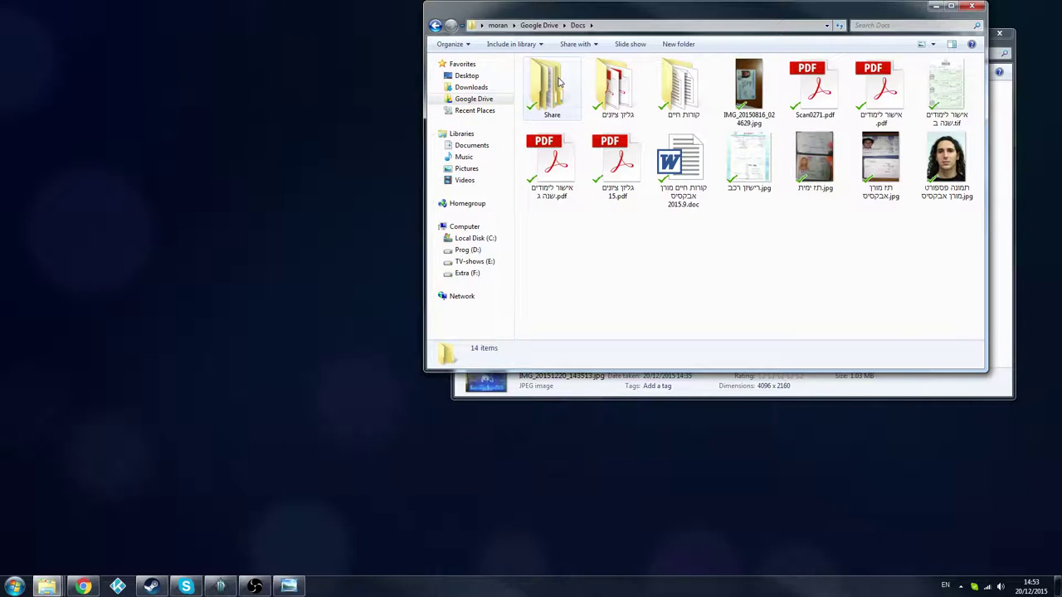
pyautogui.doubleClick(558, 80)
pyautogui.doubleClick(597, 82)
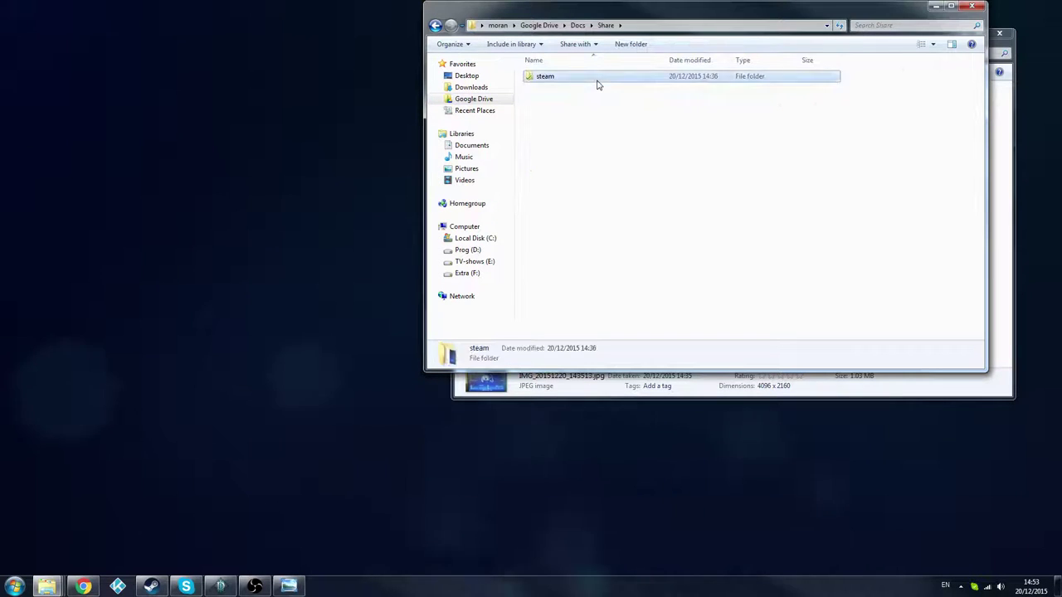
pyautogui.hotkey('ctrl', 'v')
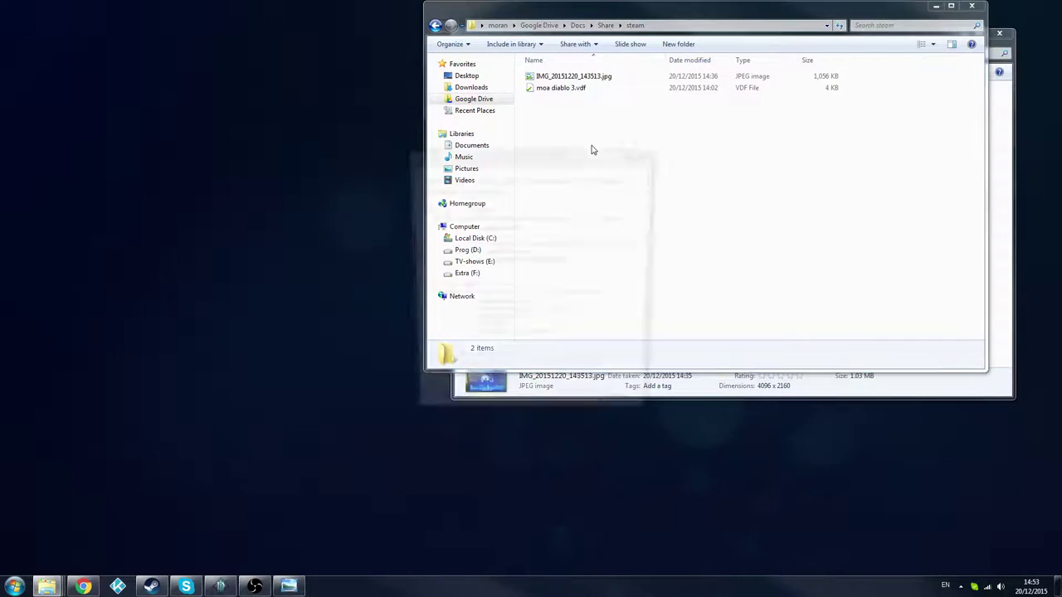
pyautogui.click(550, 241)
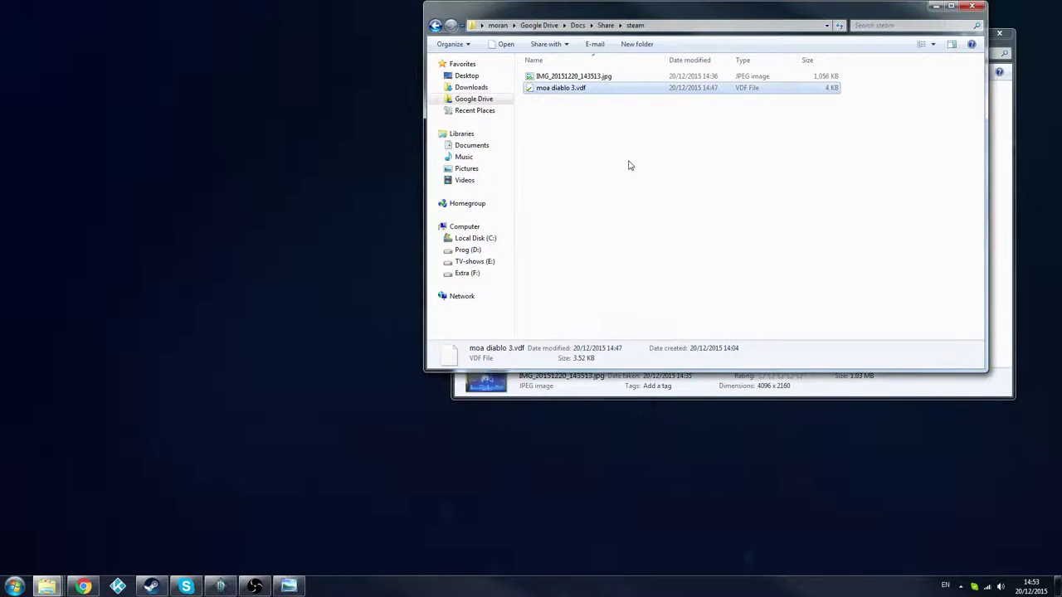
pyautogui.rightClick(594, 95)
pyautogui.click(569, 166)
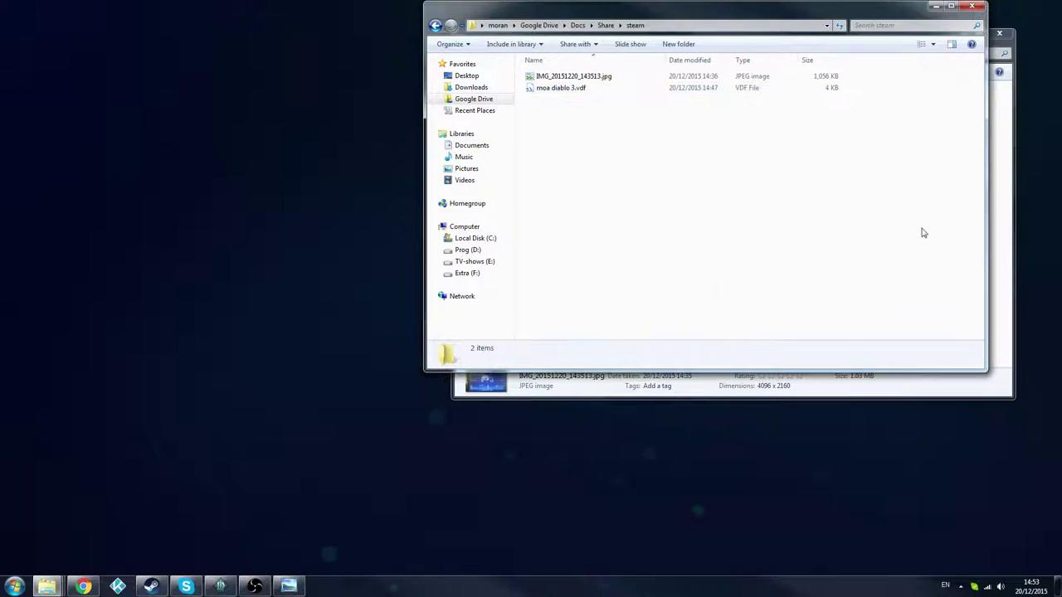
# Step: In the other folder window, open the controller templates folder at D:\Games\Steam\controller_base\templates
pyautogui.click(1006, 202)
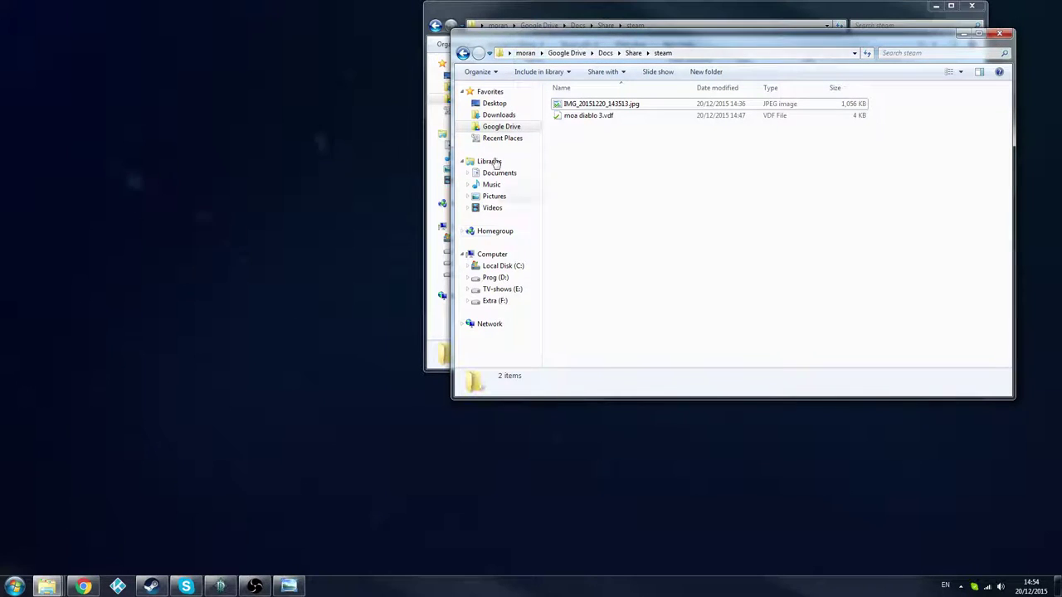
pyautogui.click(505, 265)
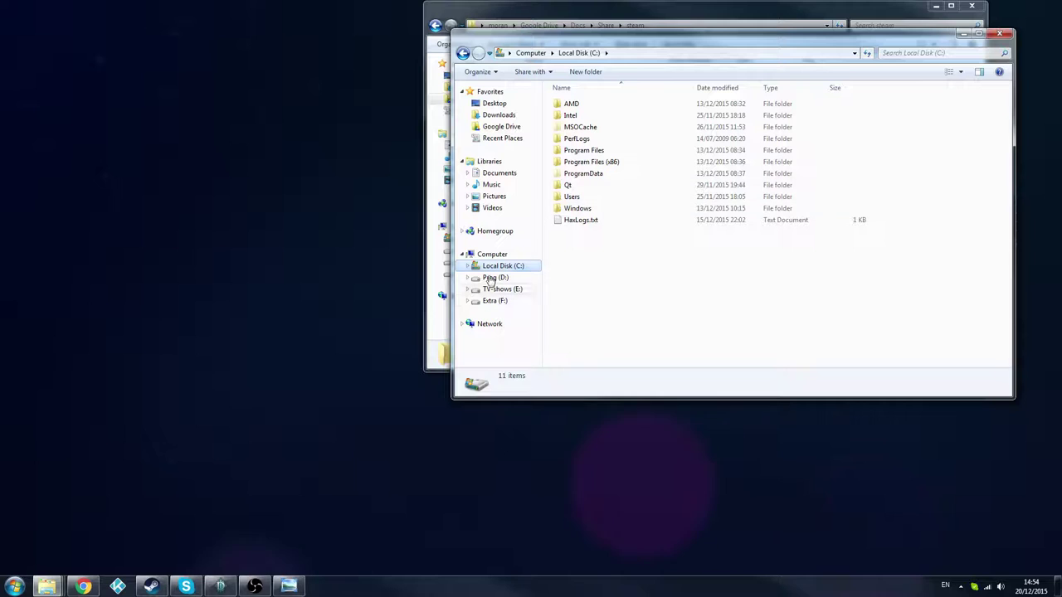
pyautogui.click(494, 279)
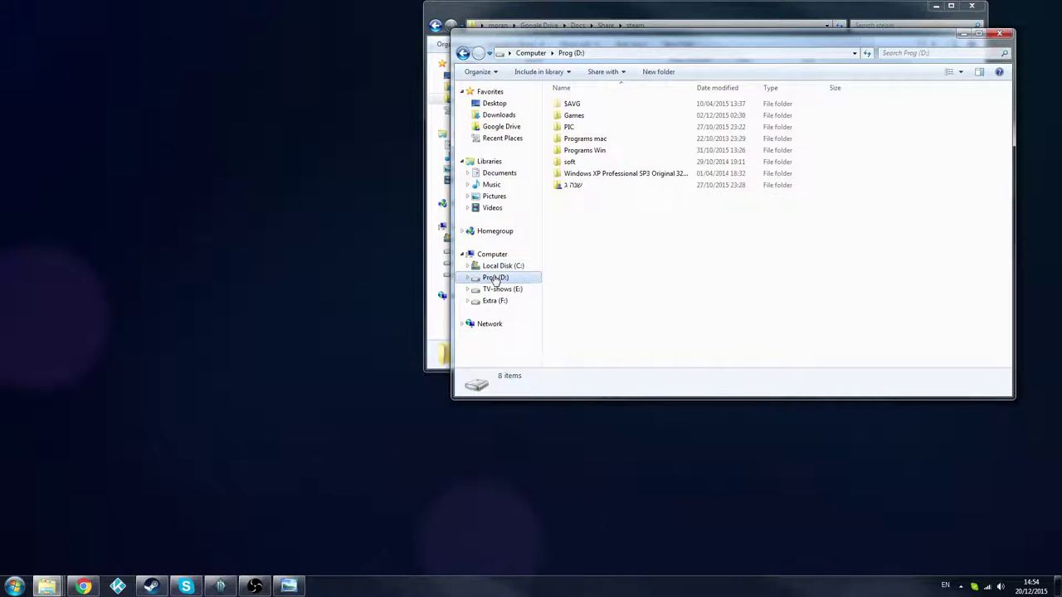
pyautogui.doubleClick(578, 116)
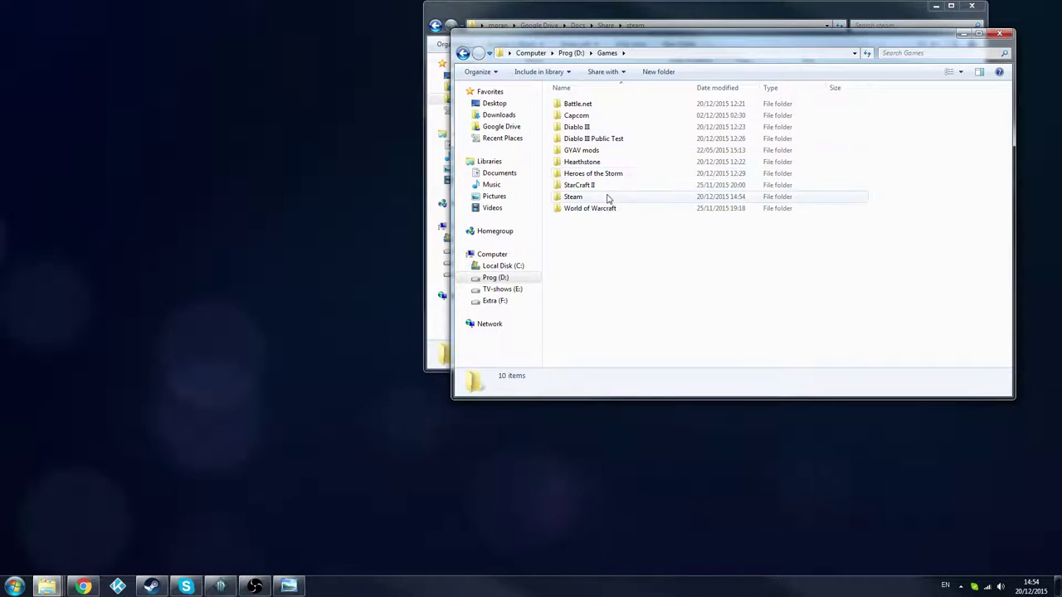
pyautogui.doubleClick(606, 199)
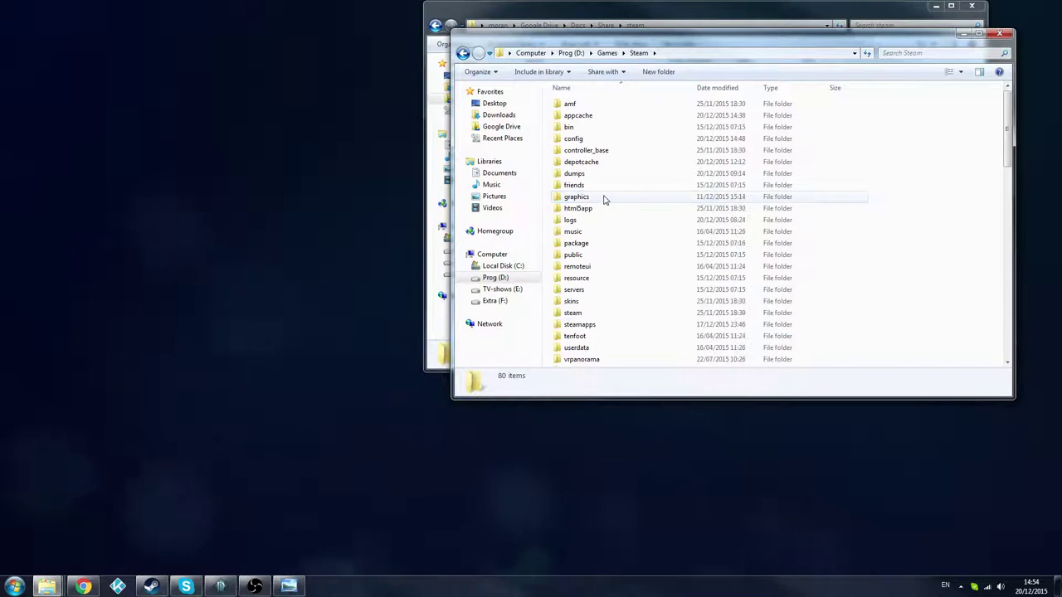
pyautogui.doubleClick(586, 150)
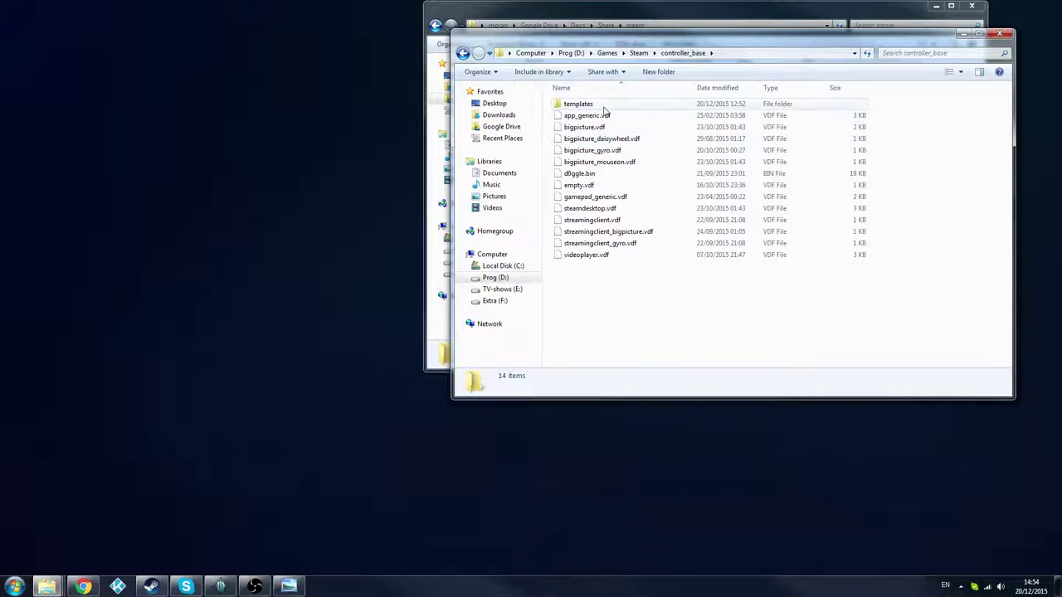
pyautogui.doubleClick(580, 104)
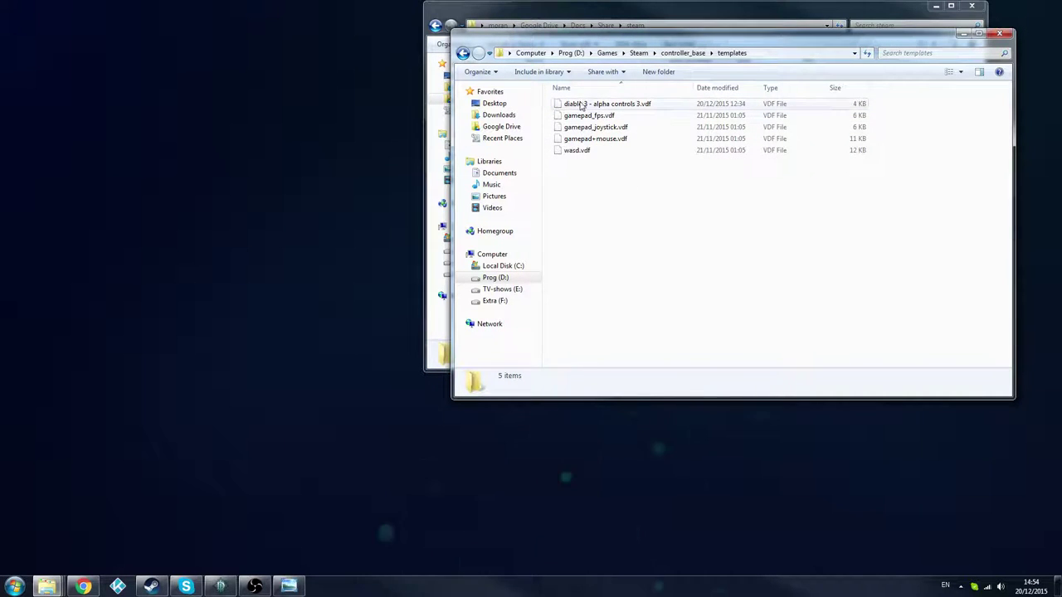
# Step: Delete diablo 3 - alpha controls 3.vdf from the templates folder and close both folder windows
pyautogui.click(601, 106)
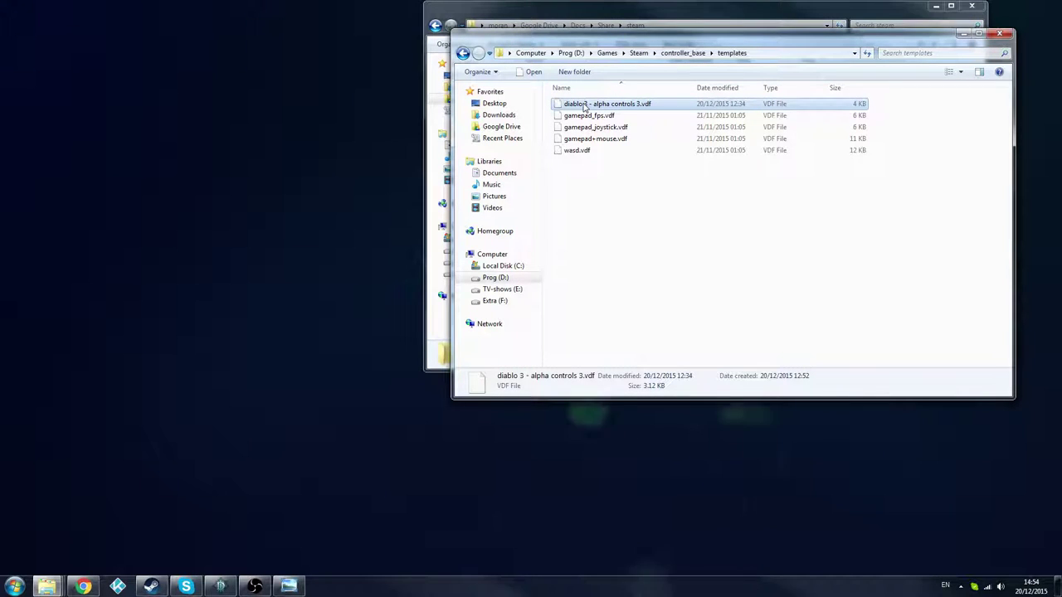
pyautogui.rightClick(584, 105)
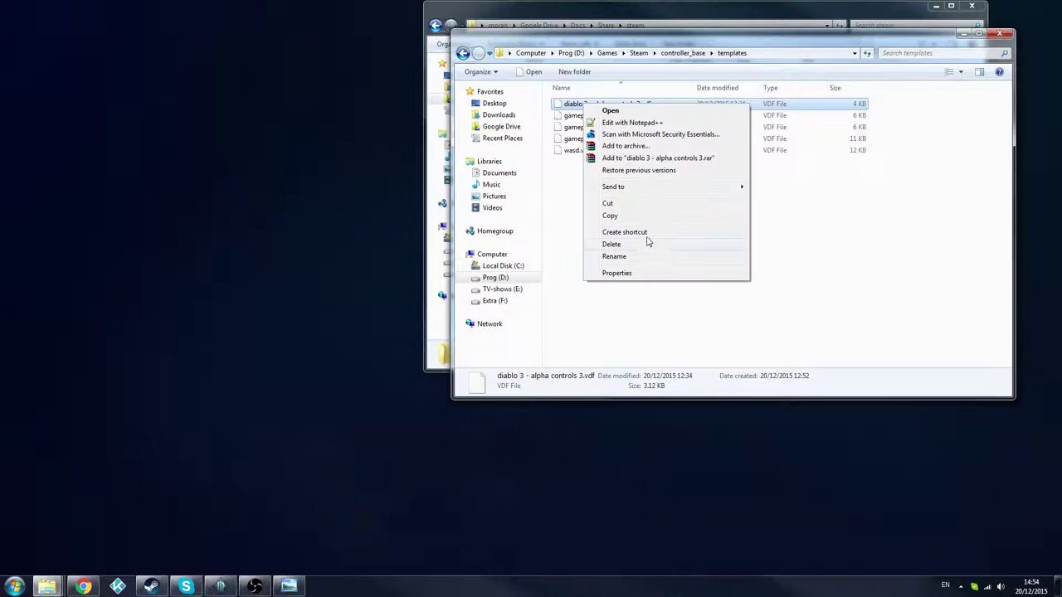
pyautogui.click(879, 260)
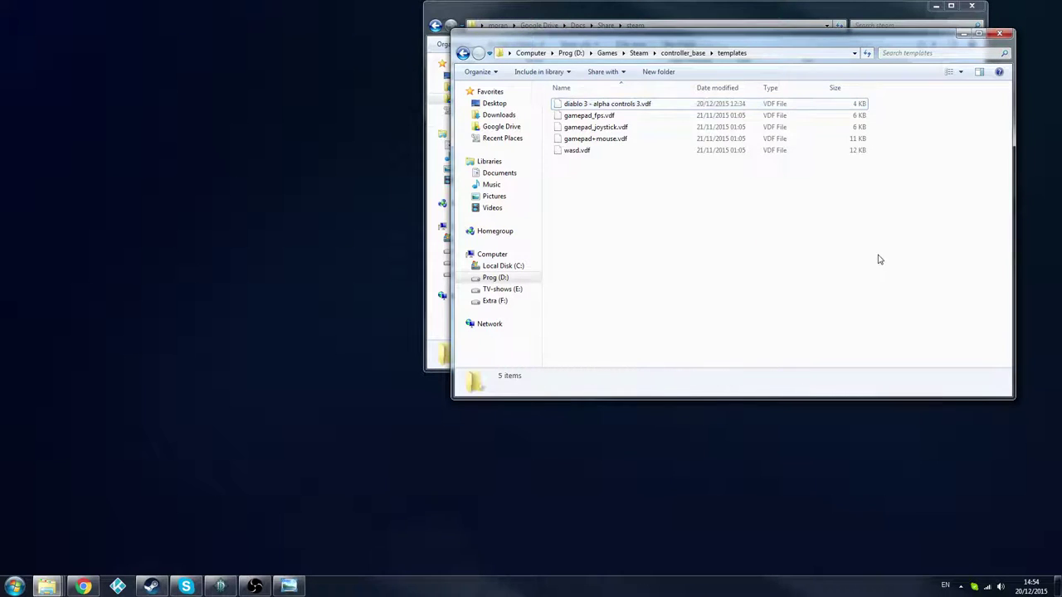
pyautogui.rightClick(633, 108)
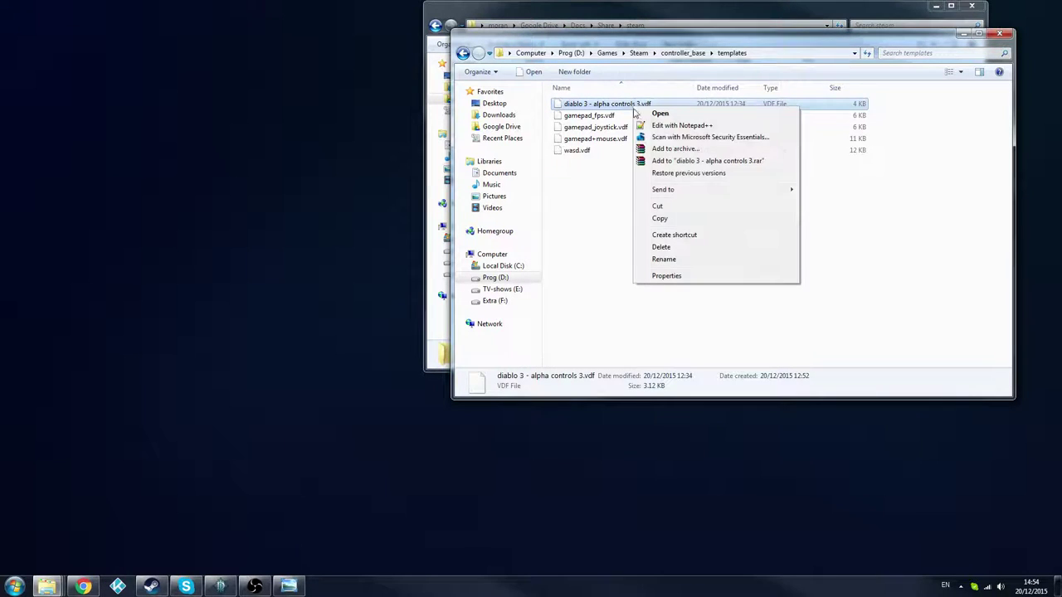
pyautogui.click(731, 249)
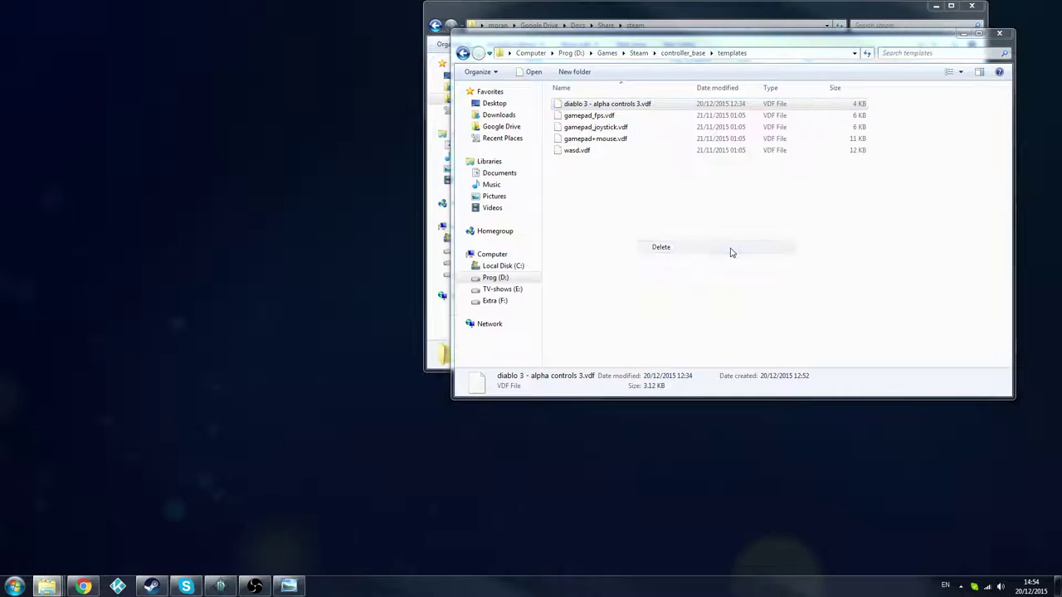
pyautogui.click(574, 338)
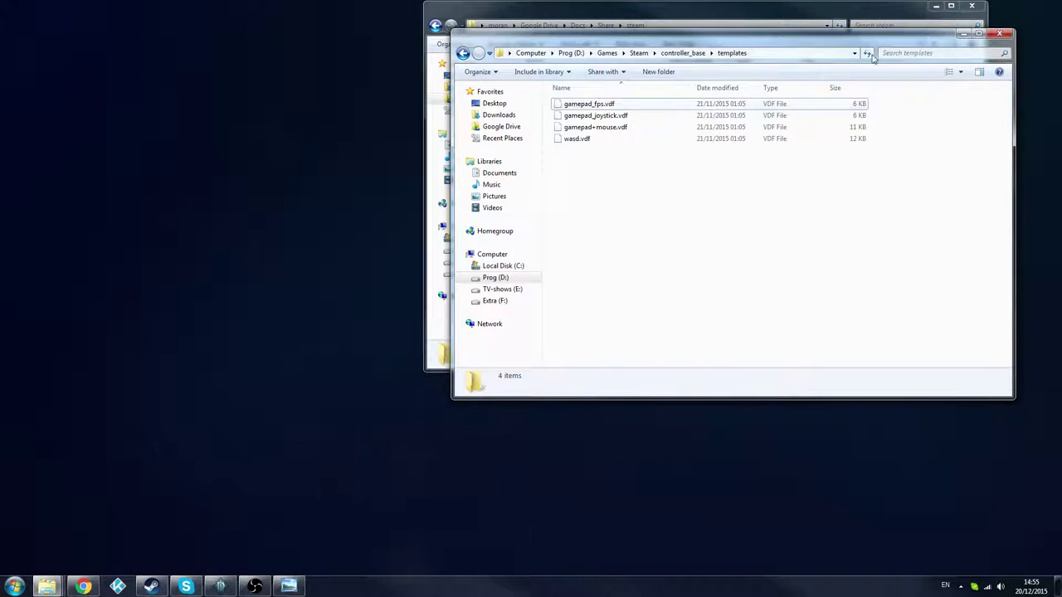
pyautogui.click(999, 37)
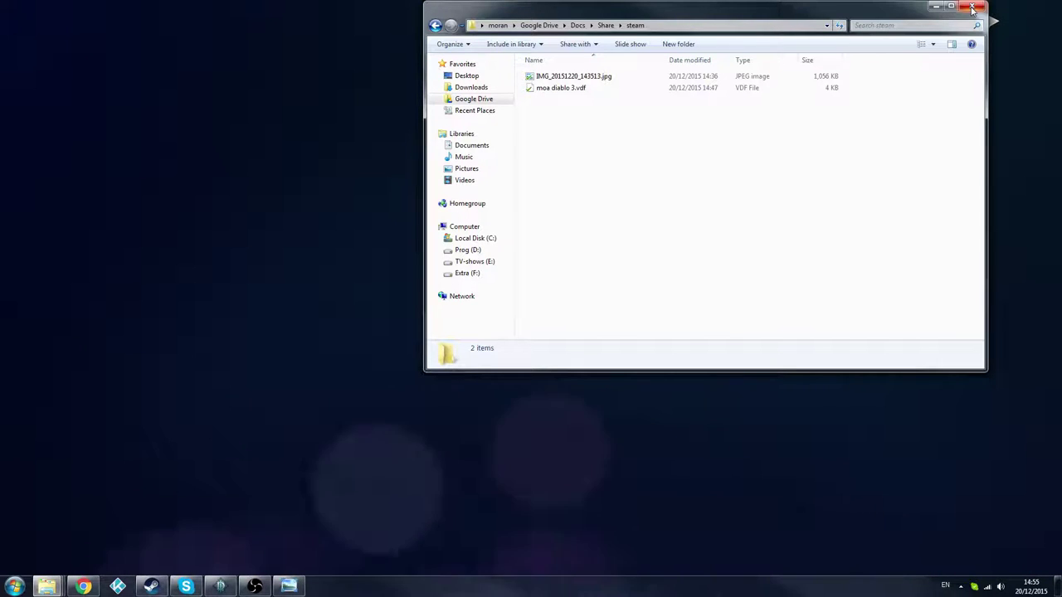
pyautogui.click(972, 8)
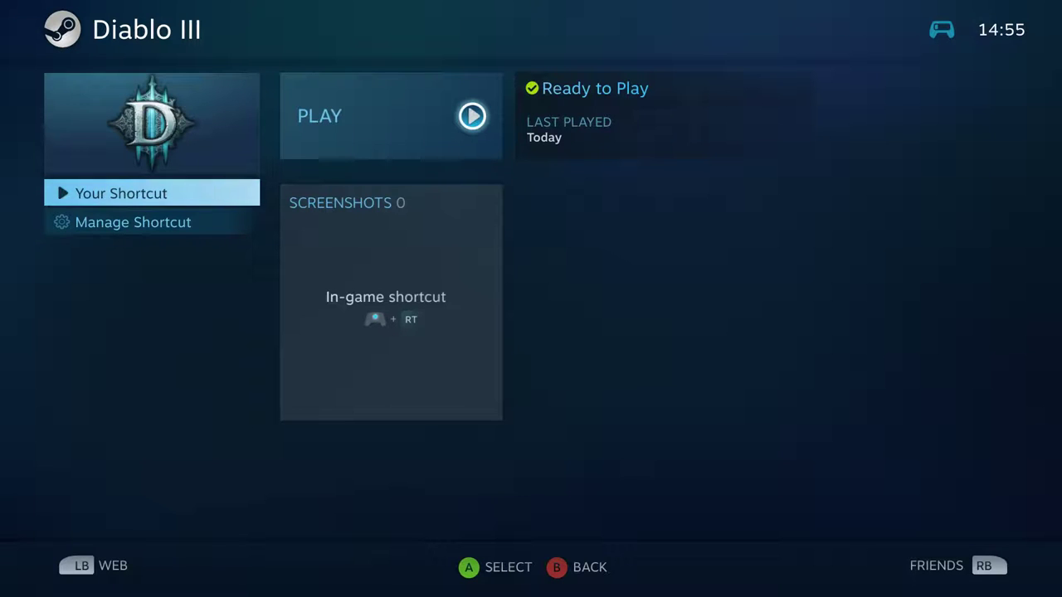
# Step: Check the launch options of the Diablo III shortcut in Steam Big Picture and leave them without making changes
pyautogui.click(112, 226)
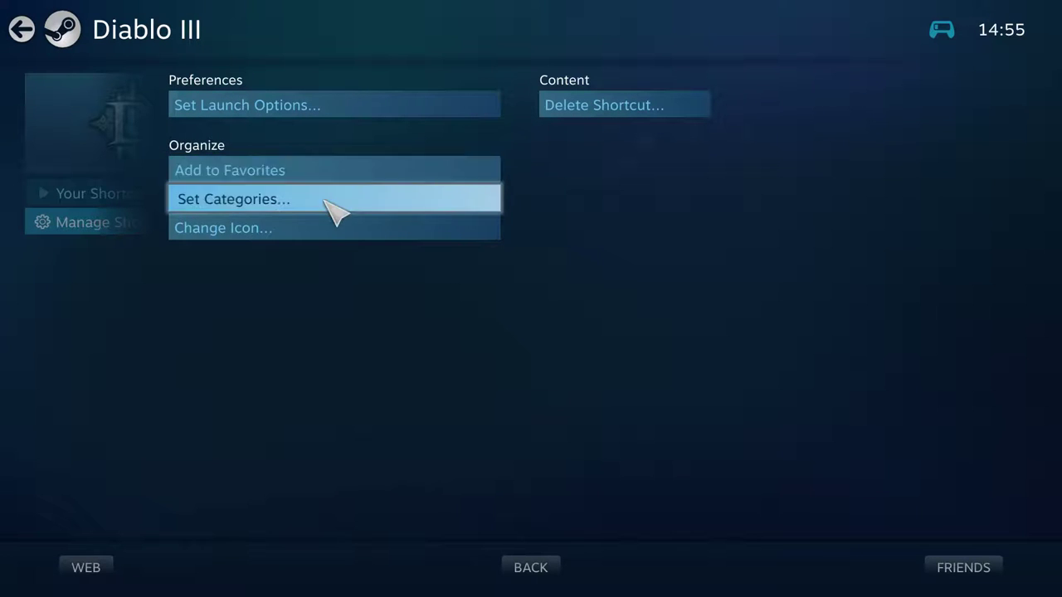
pyautogui.moveTo(100, 136)
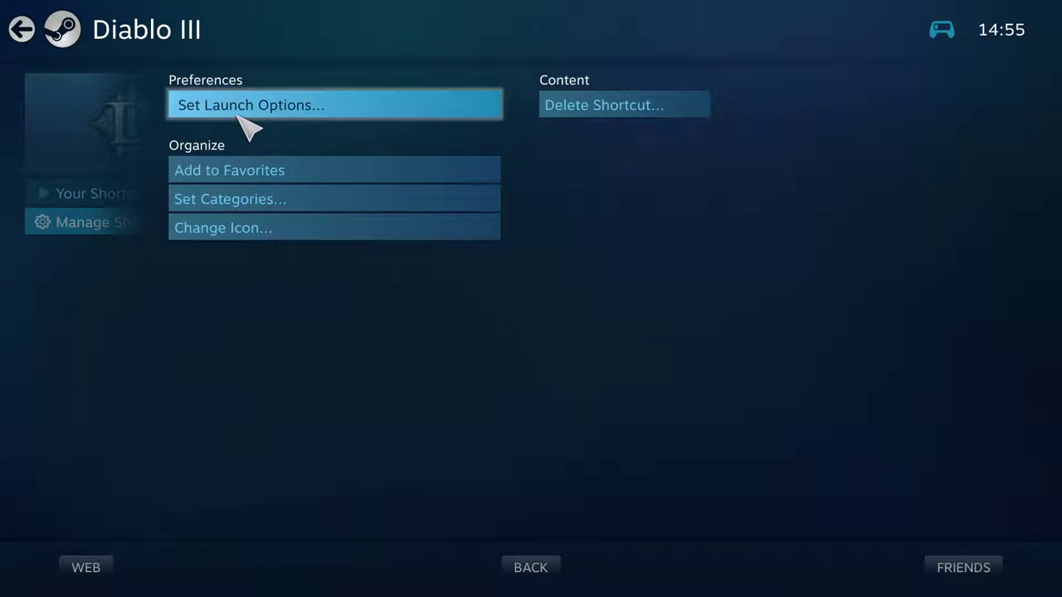
pyautogui.click(224, 112)
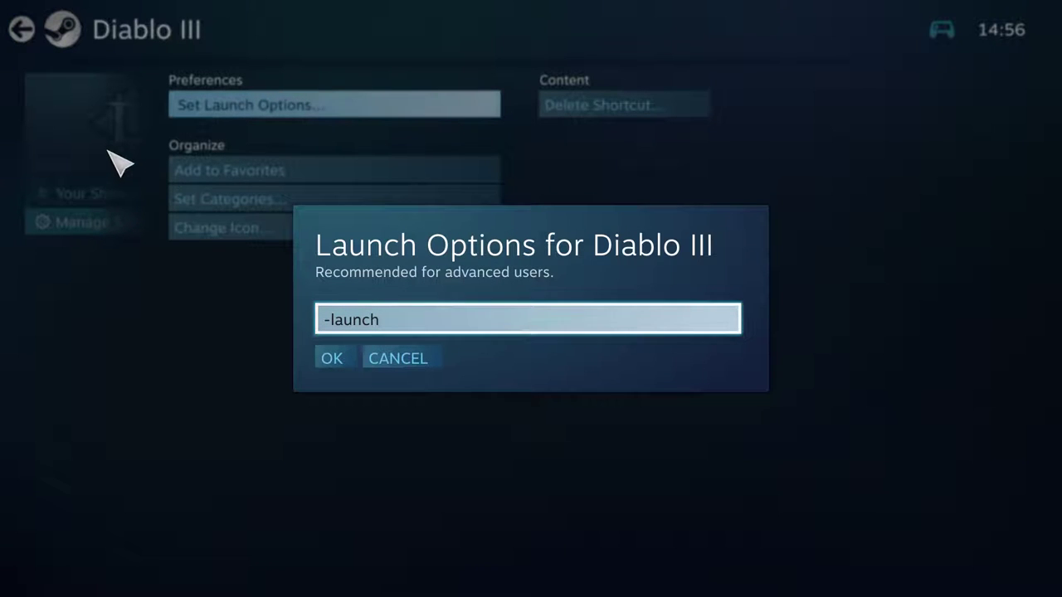
pyautogui.click(409, 359)
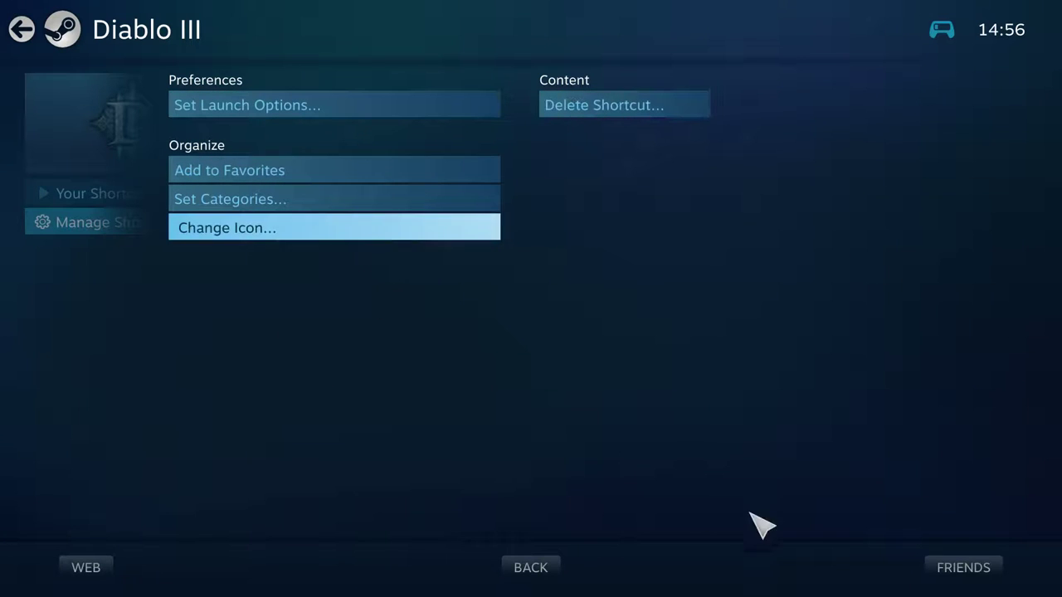
# Step: Open the controller configuration of the Diablo III shortcut from its management options
pyautogui.press('Return')
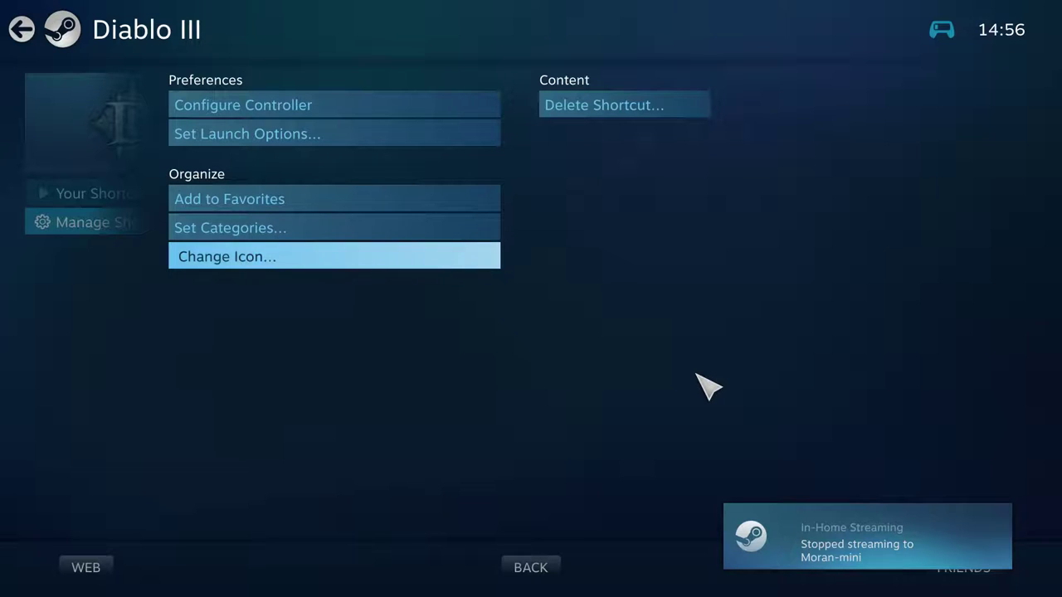
pyautogui.press('Left')
pyautogui.press('Up')
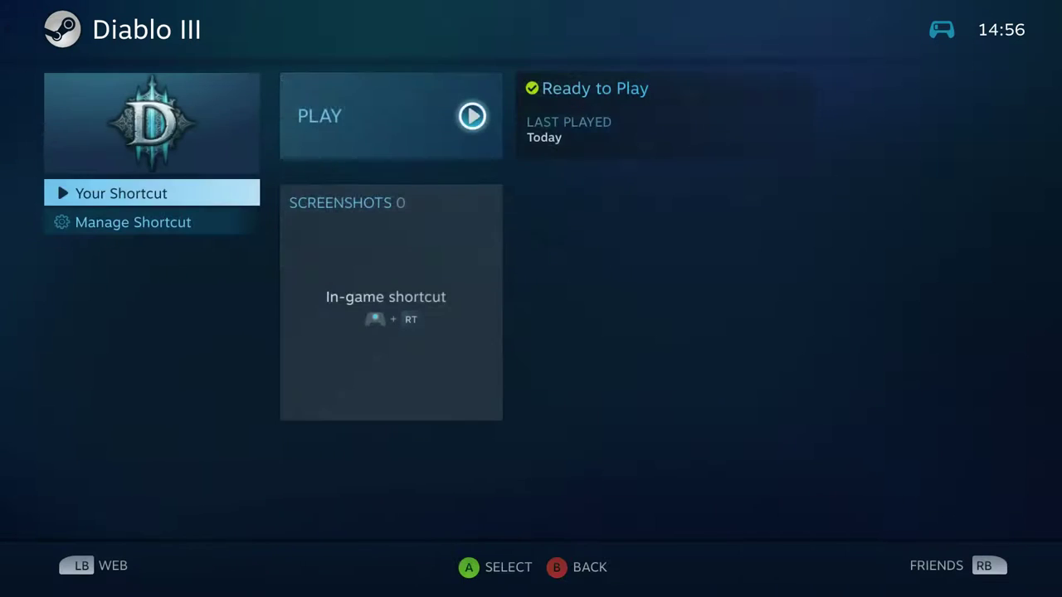
pyautogui.press('Down')
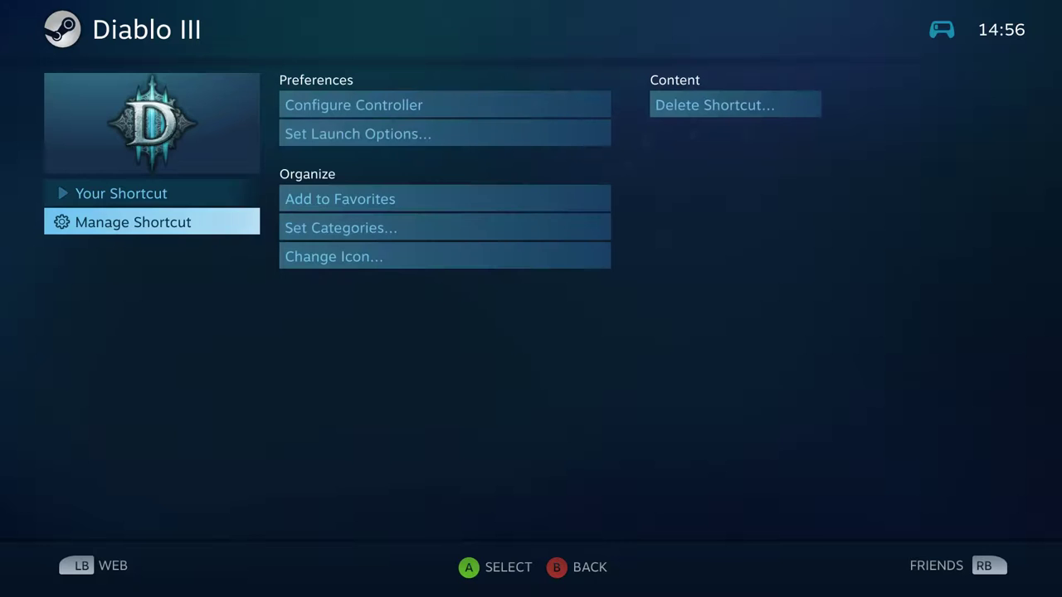
pyautogui.press('Right')
pyautogui.press('Up')
pyautogui.press('Up')
pyautogui.press('Up')
pyautogui.press('Up')
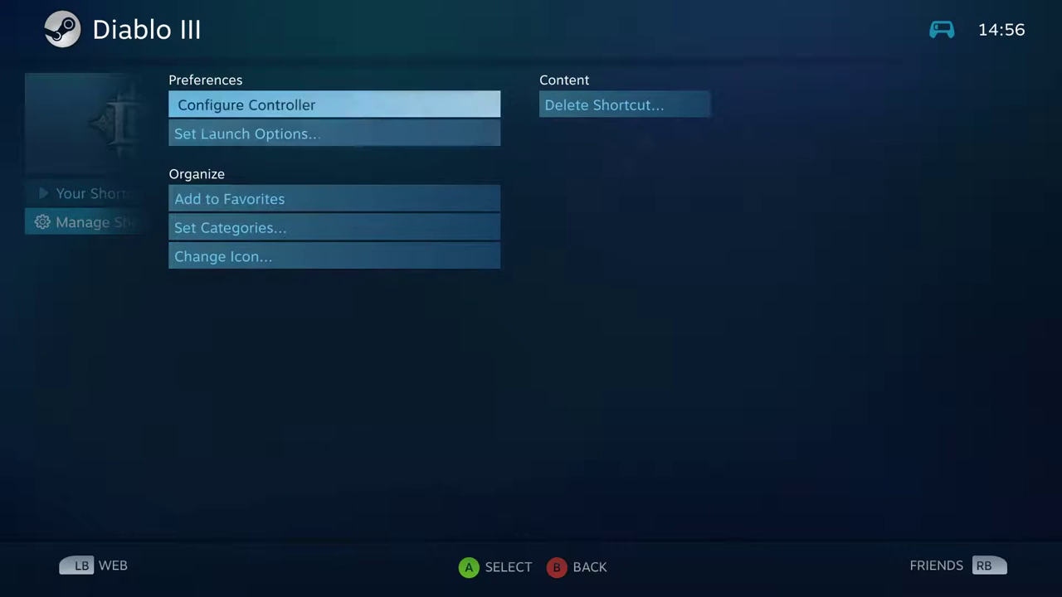
pyautogui.press('Down')
pyautogui.press('Up')
pyautogui.press('Return')
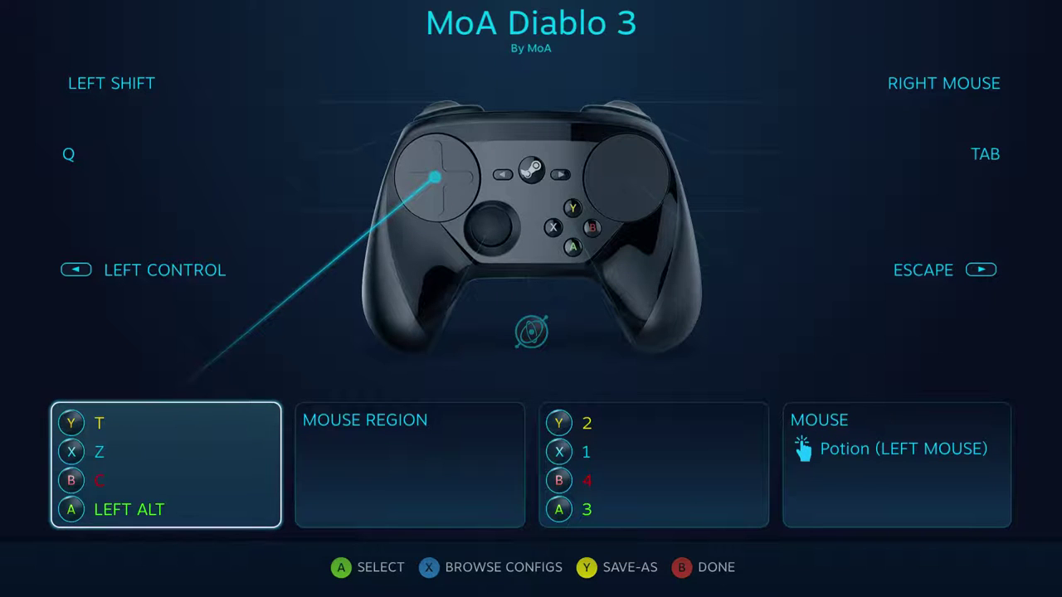
# Step: Open the joystick's Mouse Region settings and examine its horizontal and vertical position and region scale options
pyautogui.press('Right')
pyautogui.press('Return')
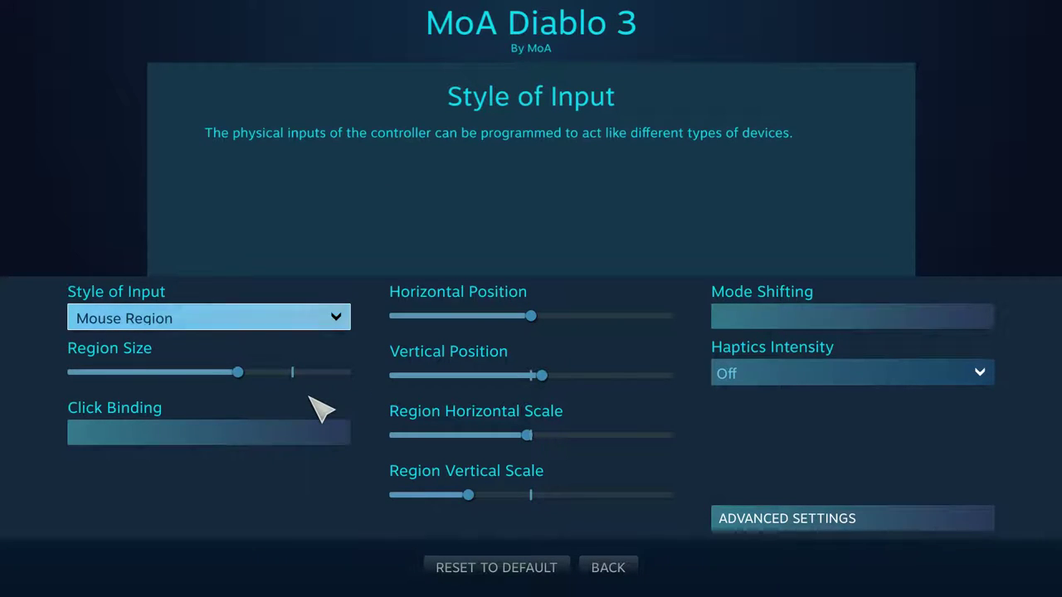
pyautogui.press('Right')
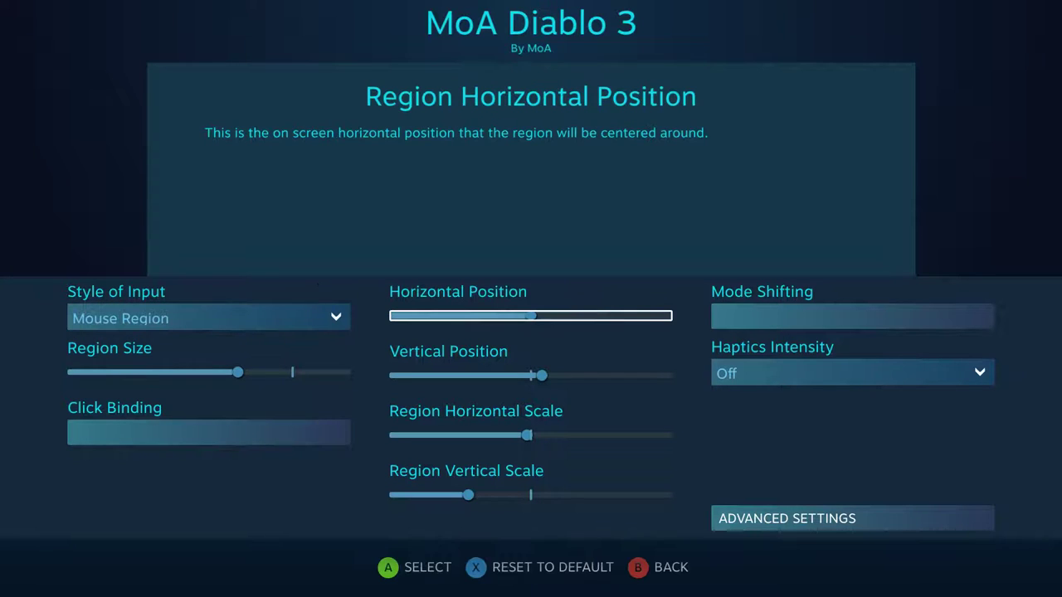
pyautogui.press('Down')
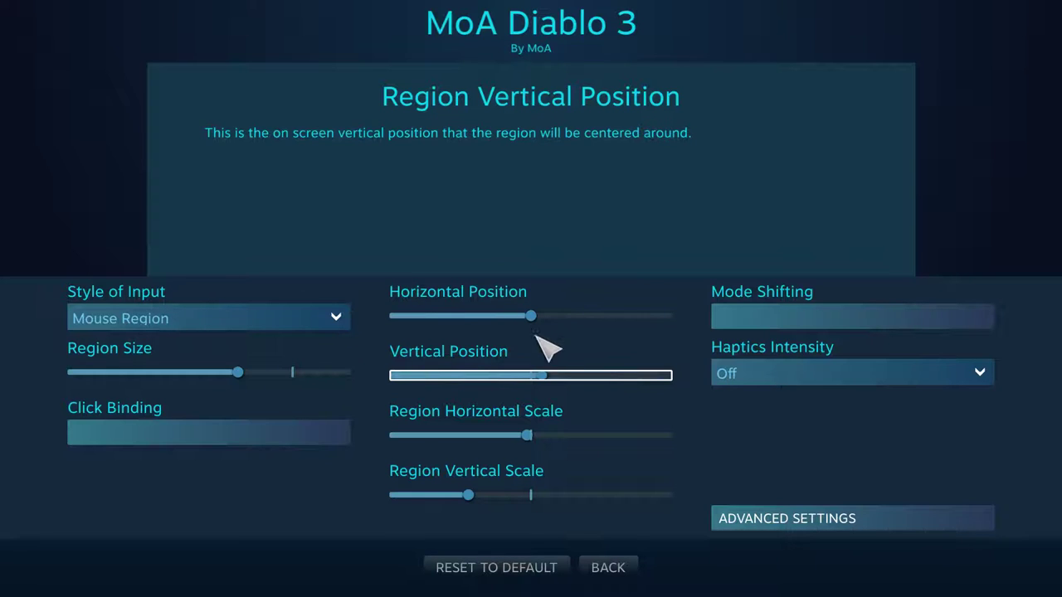
pyautogui.press('Down')
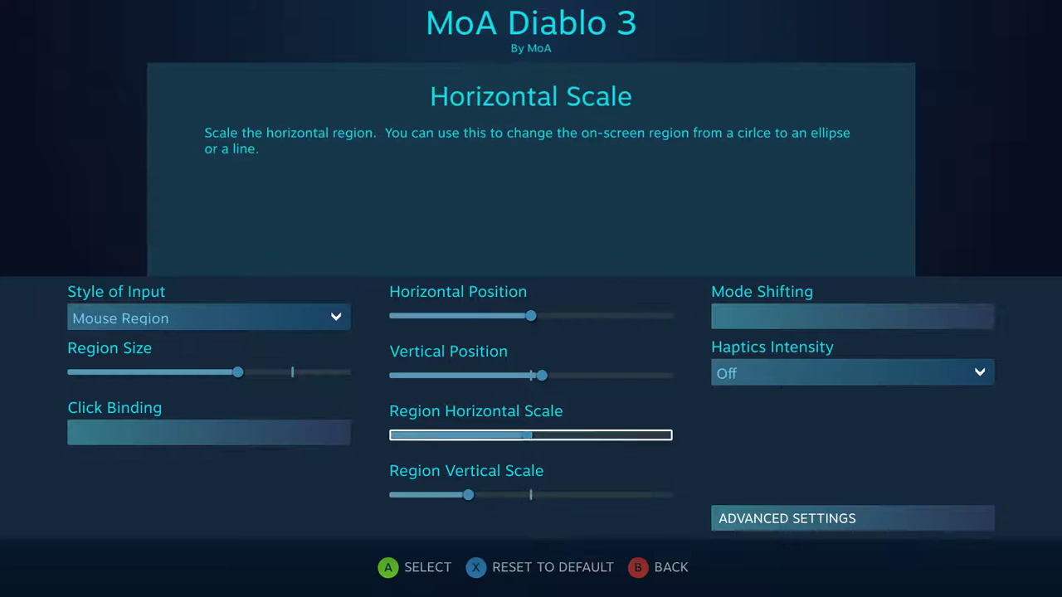
pyautogui.press('Down')
pyautogui.press('Up')
pyautogui.press('Down')
pyautogui.press('Up')
pyautogui.press('Down')
pyautogui.press('Up')
pyautogui.press('Up')
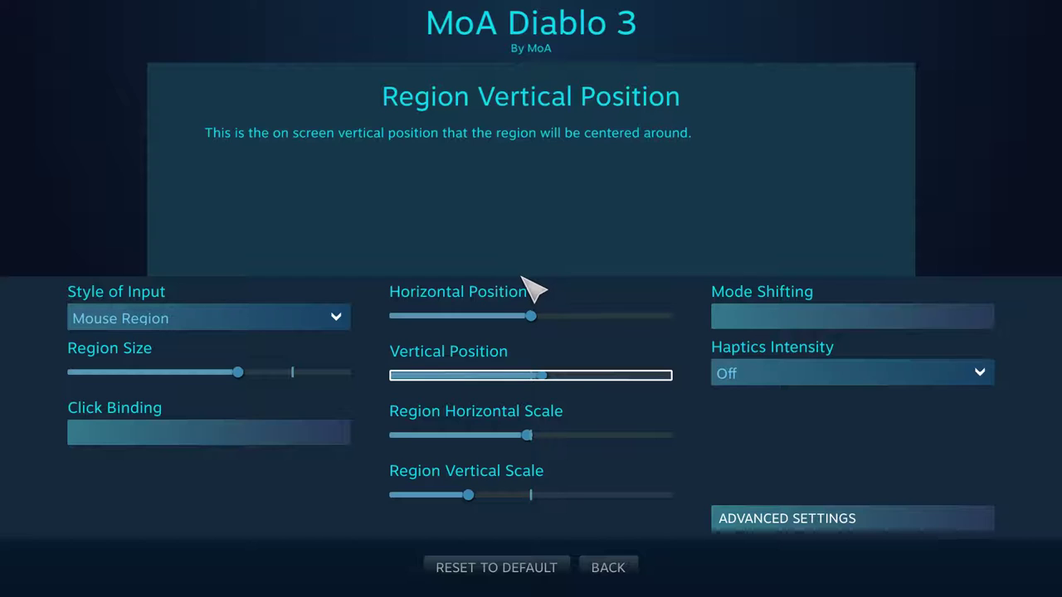
pyautogui.press('Up')
pyautogui.press('Down')
pyautogui.press('Up')
pyautogui.press('Down')
pyautogui.press('Up')
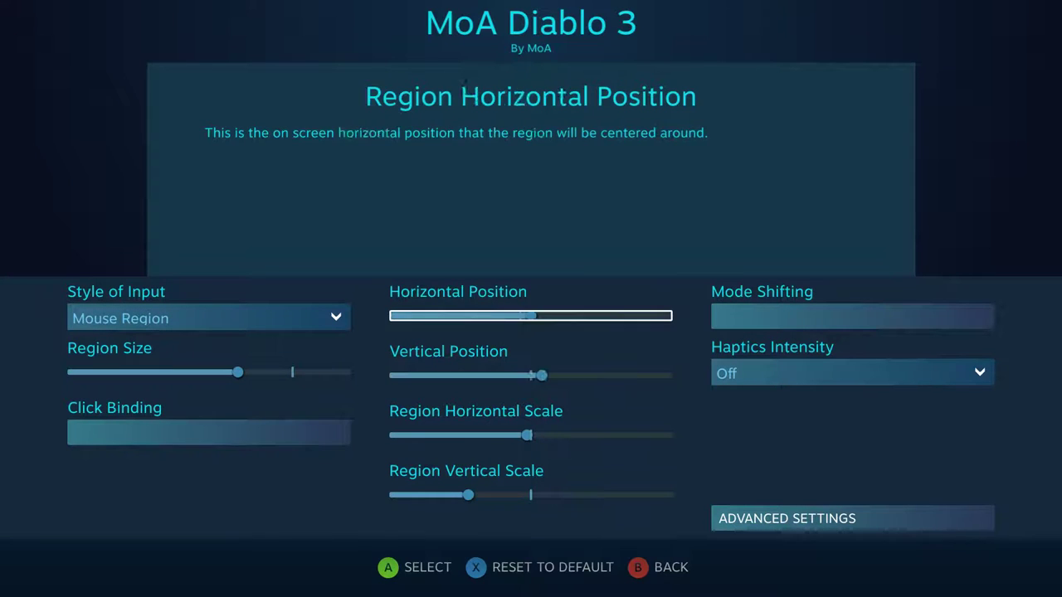
pyautogui.press('Down')
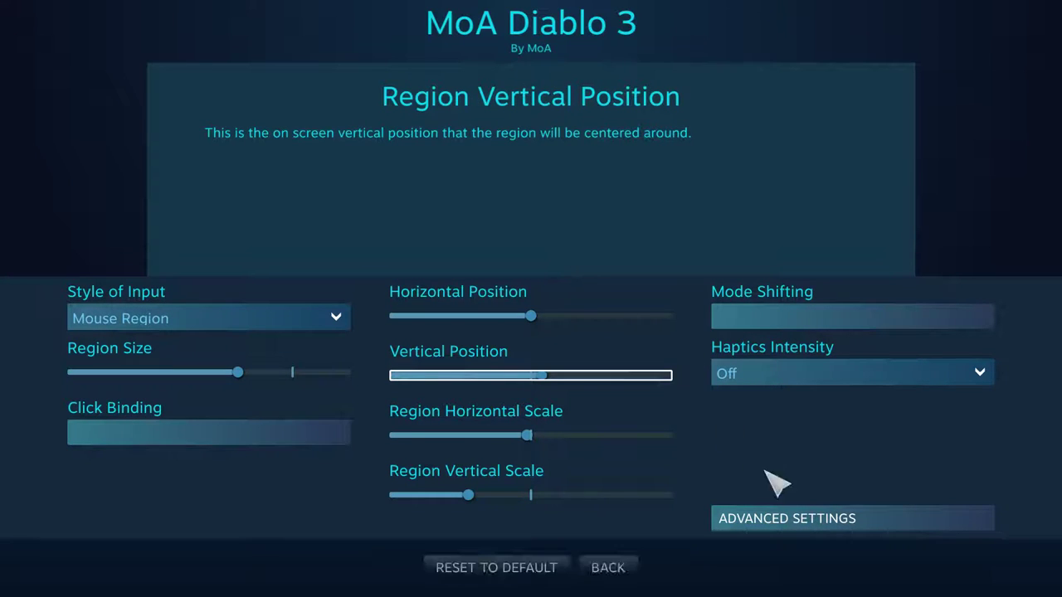
# Step: Check the joystick's advanced settings for the Outer Ring Binding and return to the controller overview
pyautogui.click(785, 514)
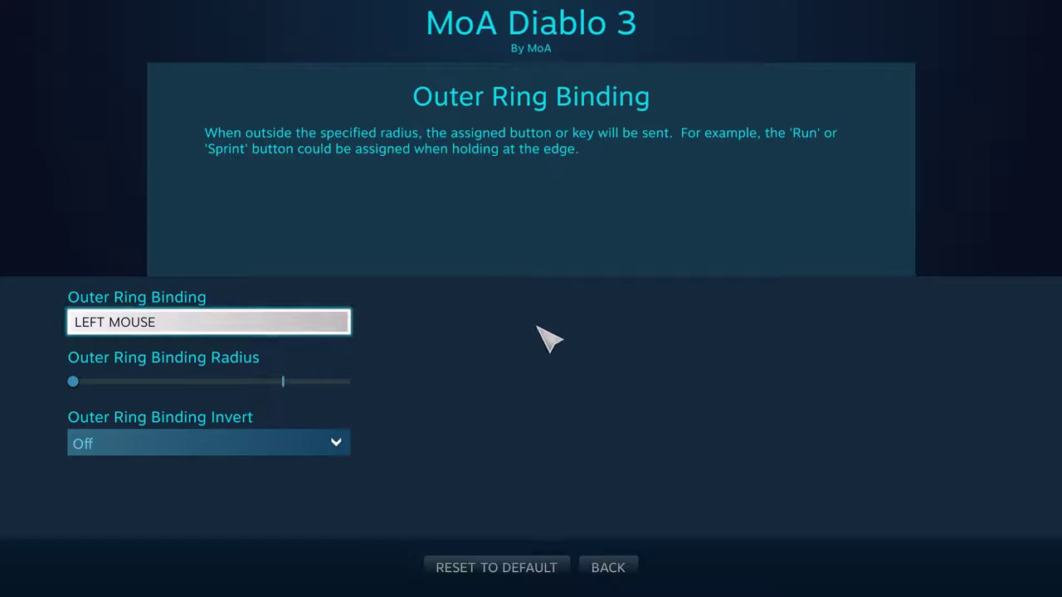
pyautogui.click(610, 574)
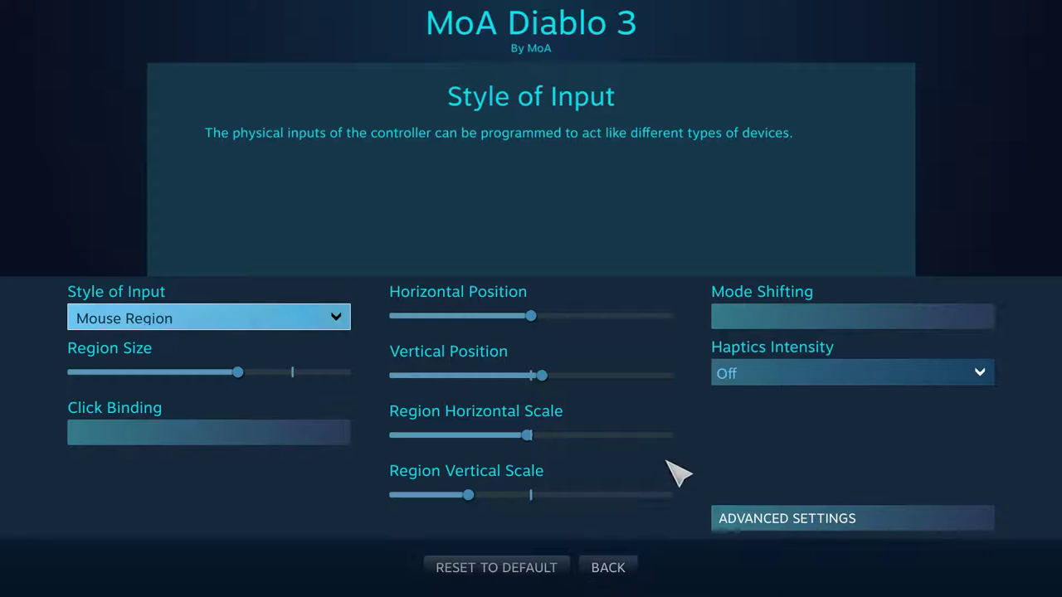
pyautogui.click(611, 572)
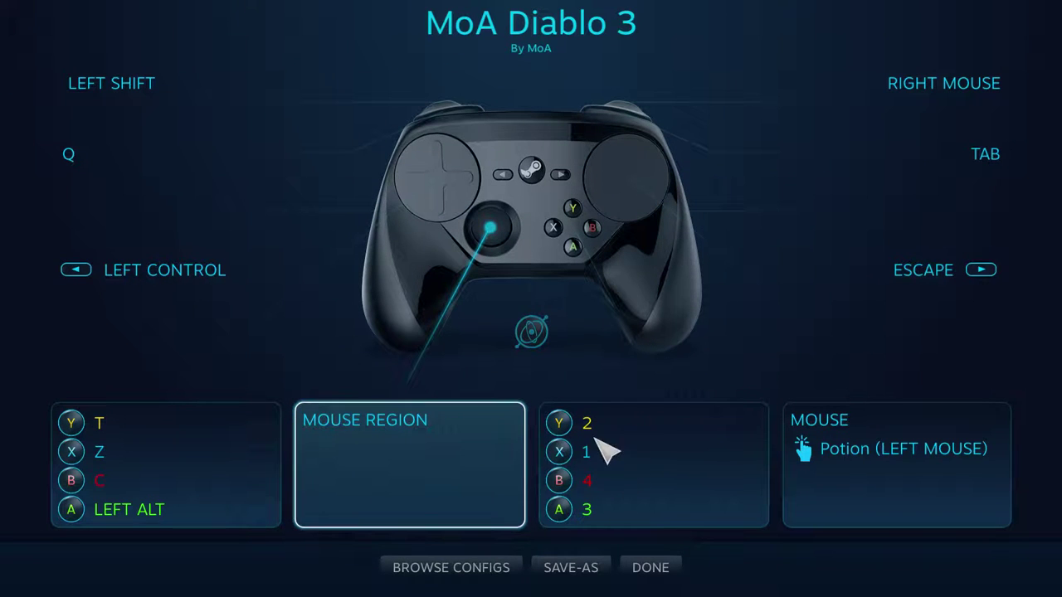
# Step: Review the face buttons' Button Pad settings and the right trackpad's Mouse settings, including its advanced ones, and close the controller configuration
pyautogui.click(642, 443)
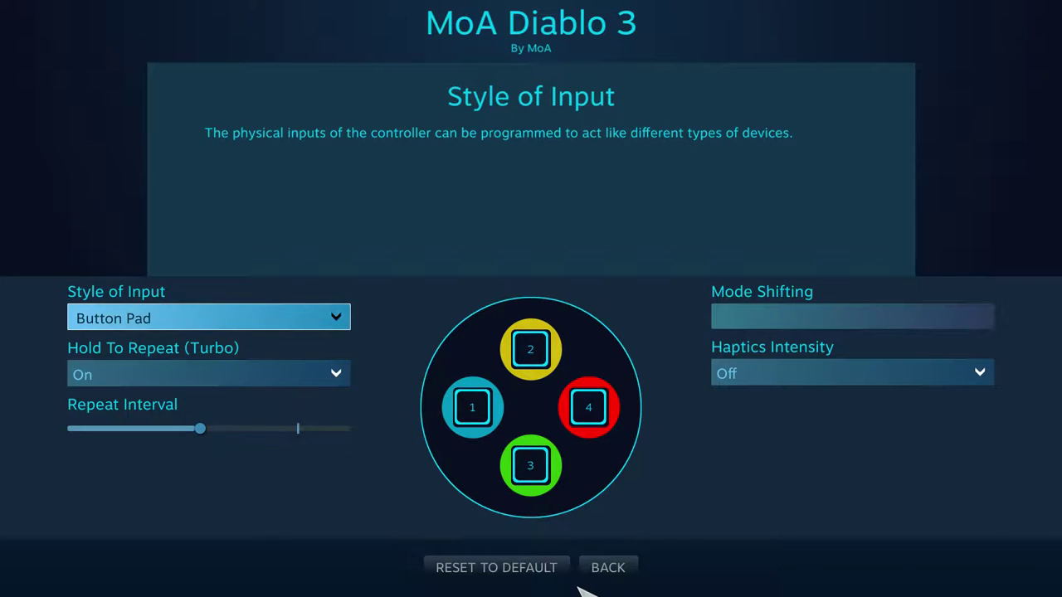
pyautogui.click(608, 569)
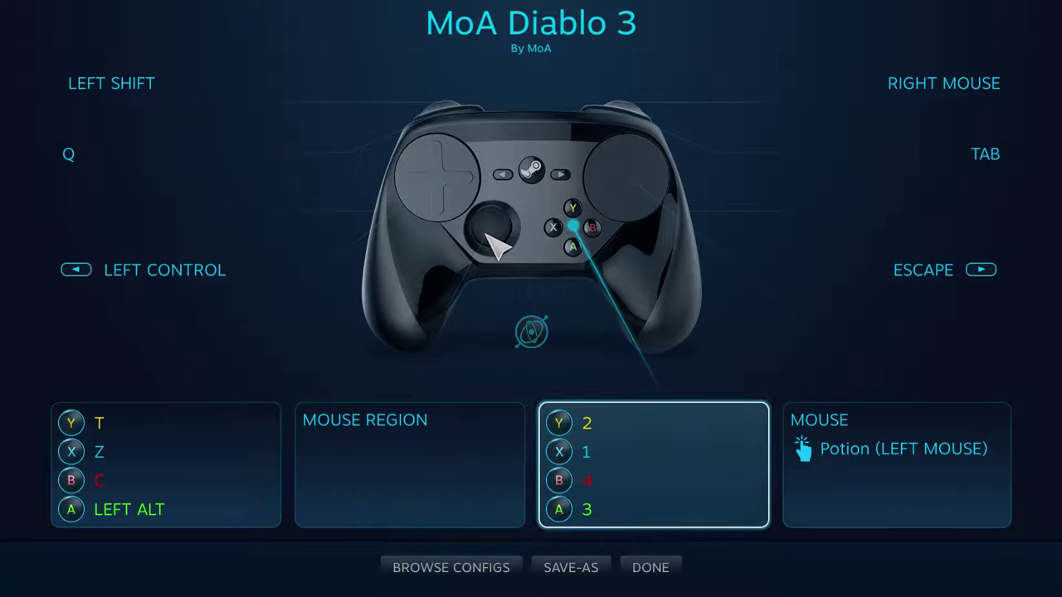
pyautogui.click(893, 483)
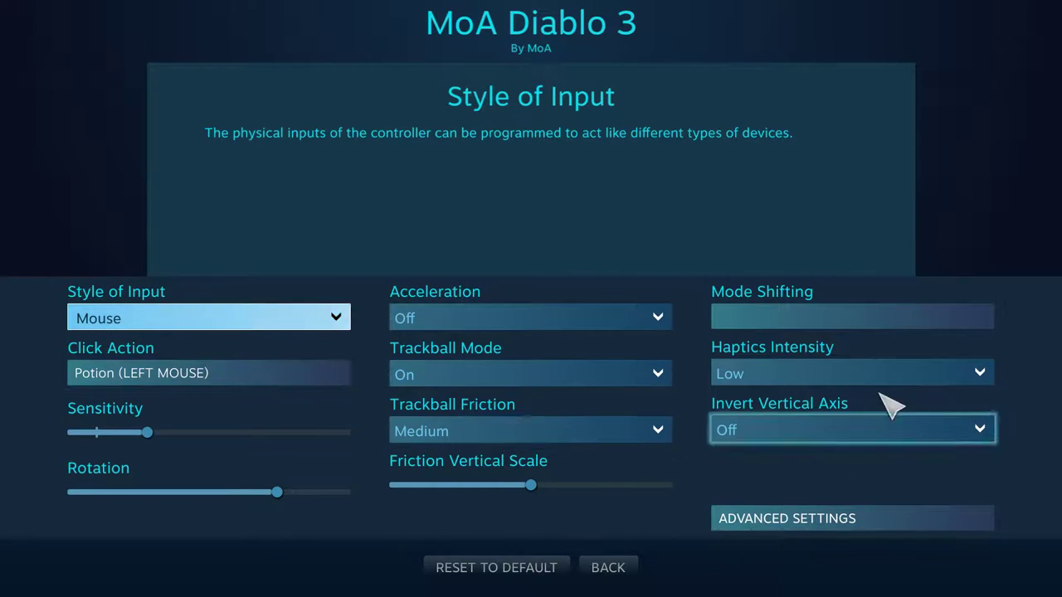
pyautogui.click(819, 527)
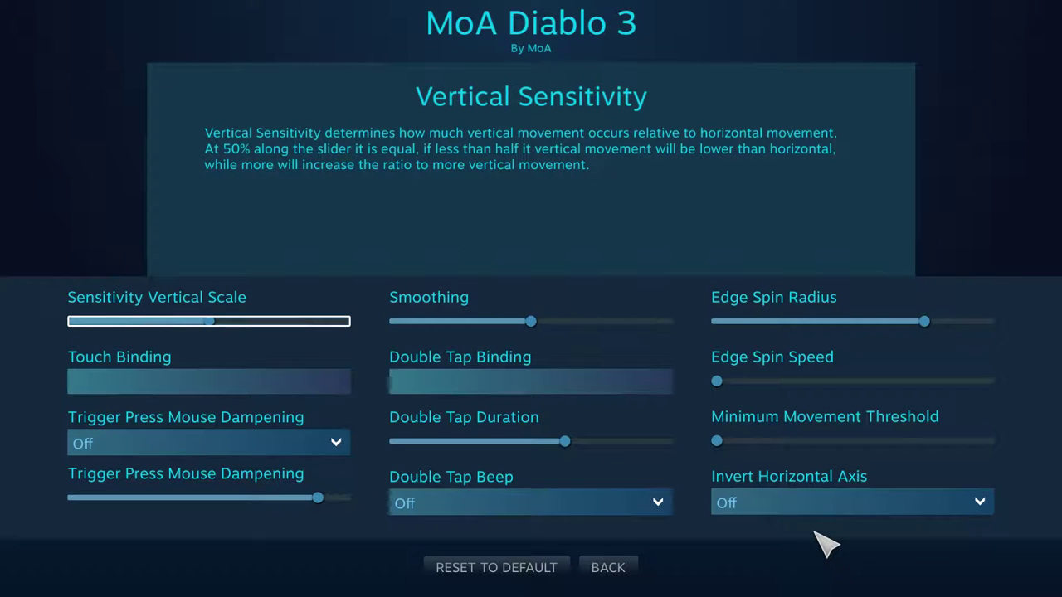
pyautogui.click(628, 570)
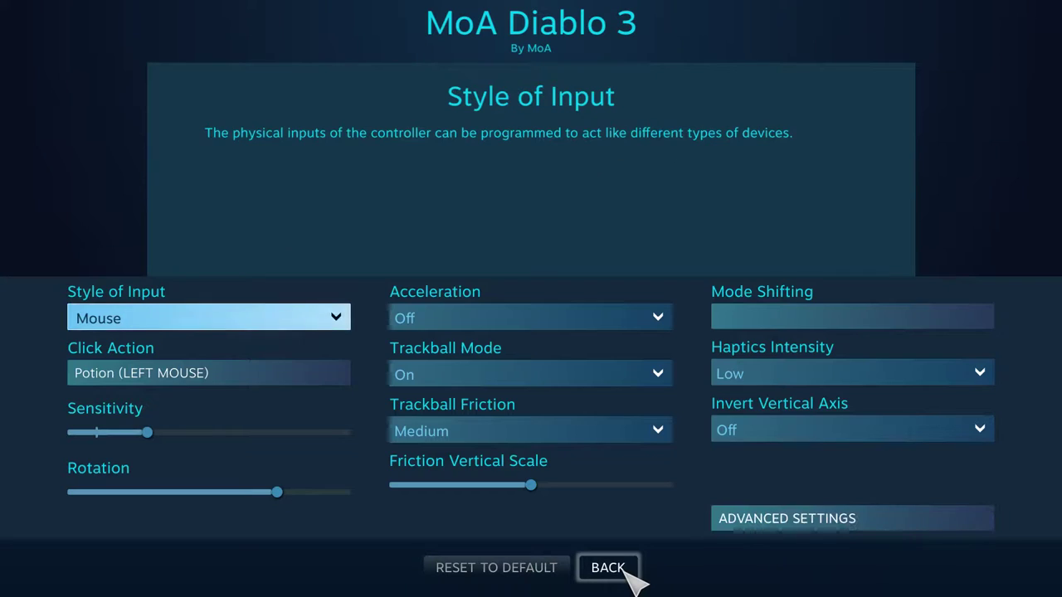
pyautogui.click(628, 571)
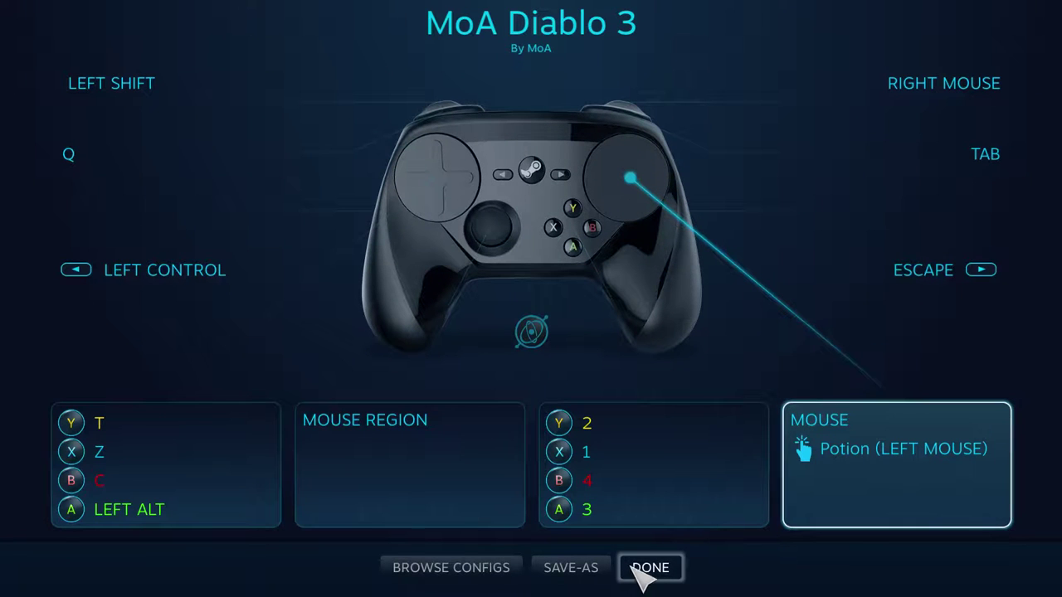
pyautogui.click(655, 569)
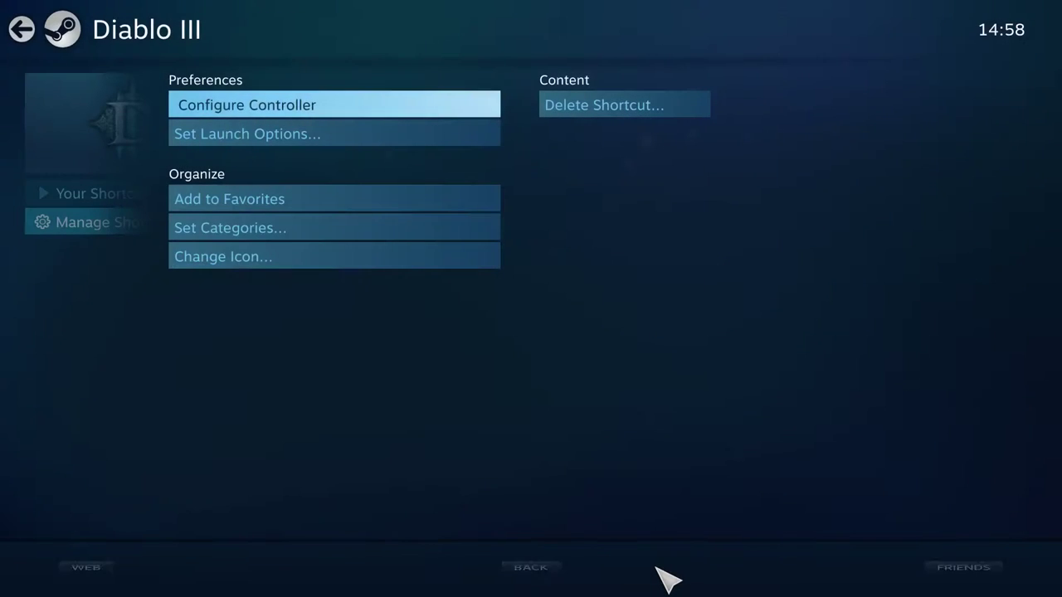
# Step: Check the Diablo III shortcut's launch options without changing them and return to the Big Picture home screen
pyautogui.click(365, 134)
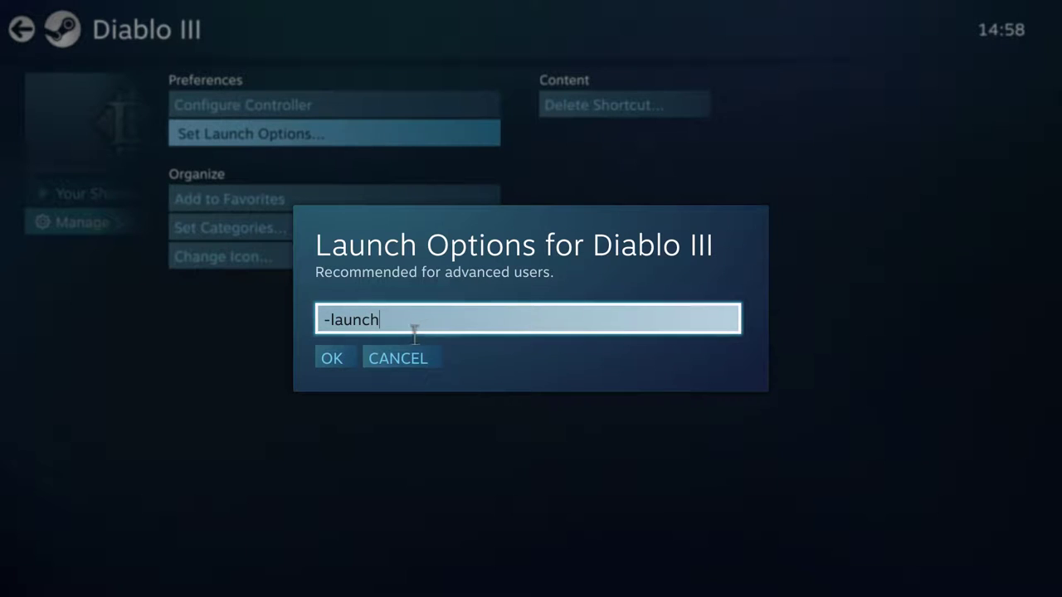
pyautogui.click(413, 366)
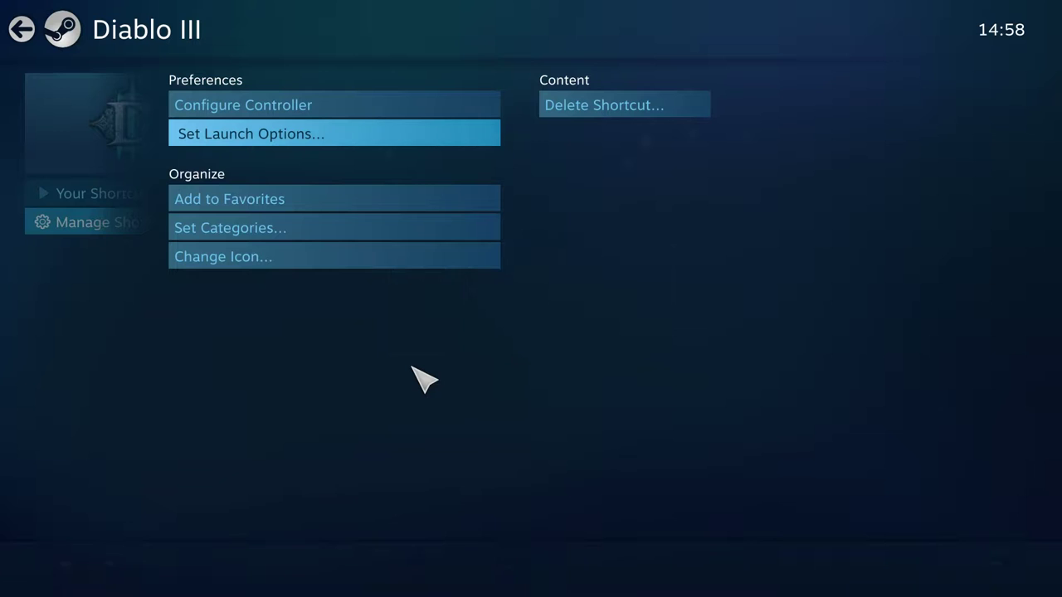
pyautogui.press('Escape')
pyautogui.press('Escape')
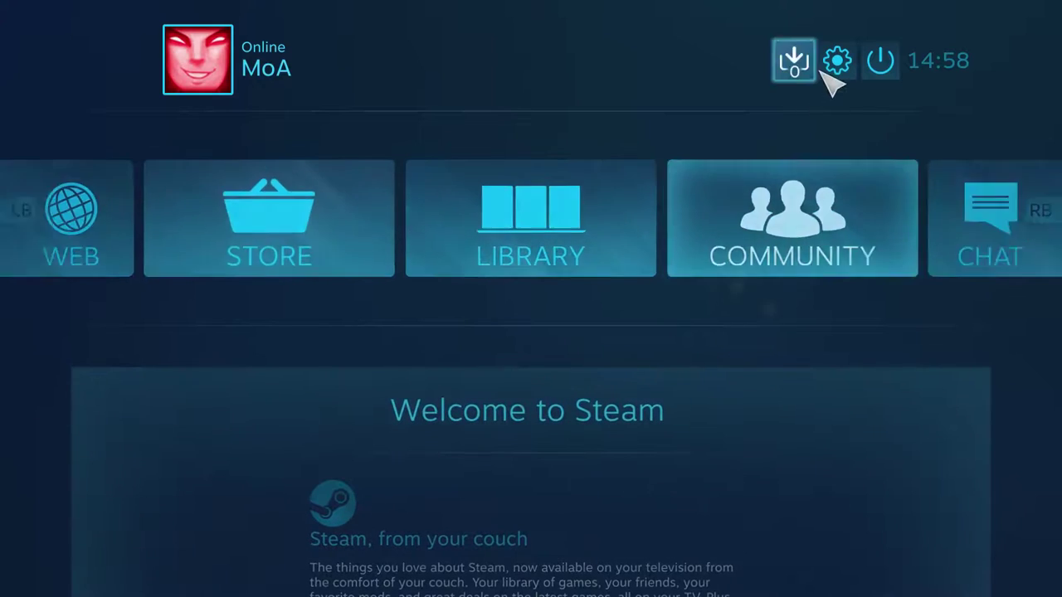
# Step: Exit Big Picture mode to return to the desktop Steam client
pyautogui.click(830, 66)
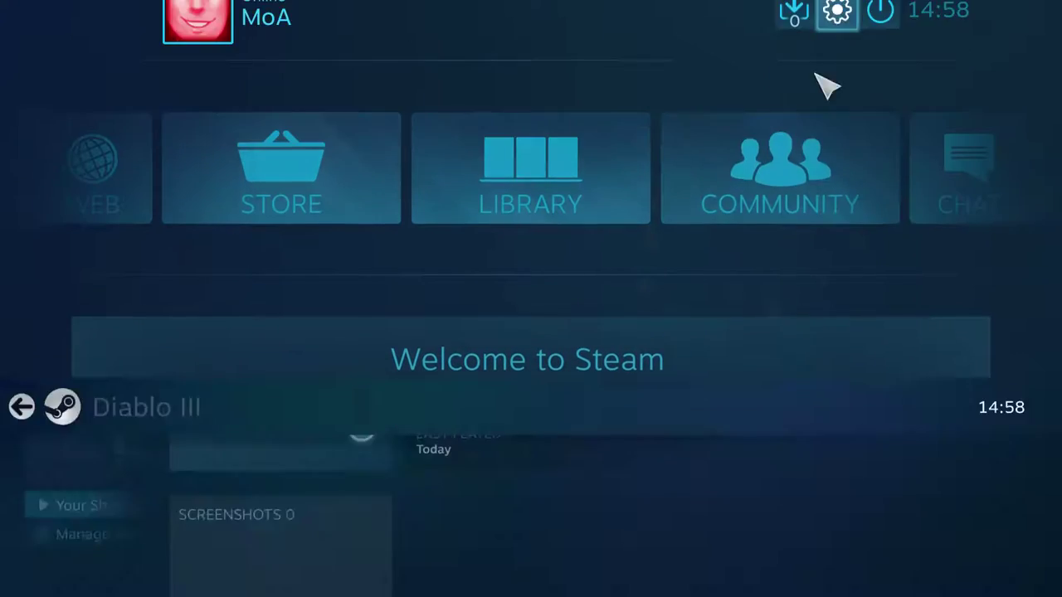
pyautogui.click(535, 569)
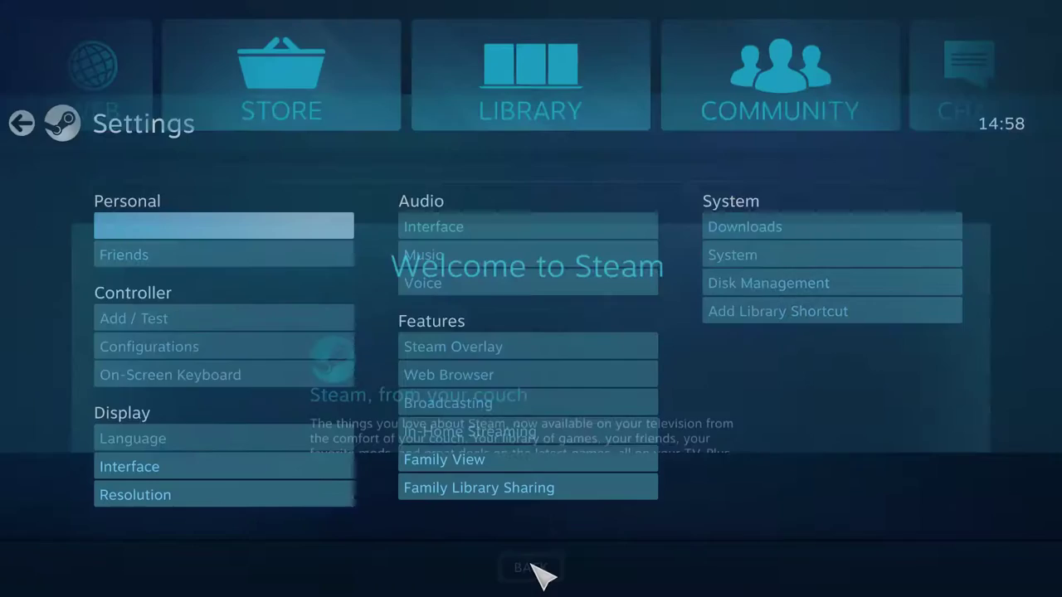
pyautogui.click(879, 61)
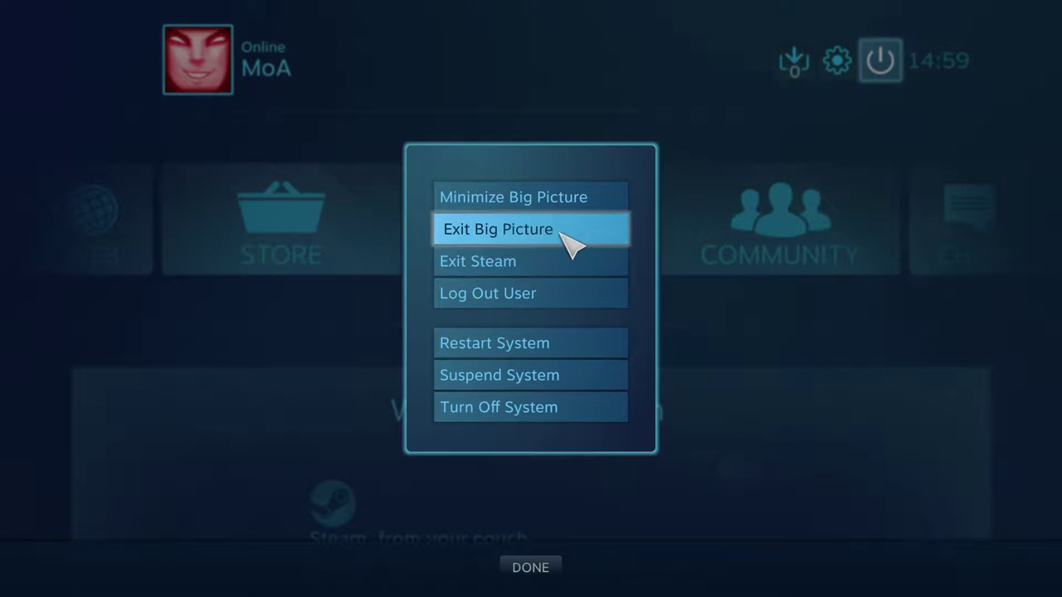
pyautogui.click(562, 234)
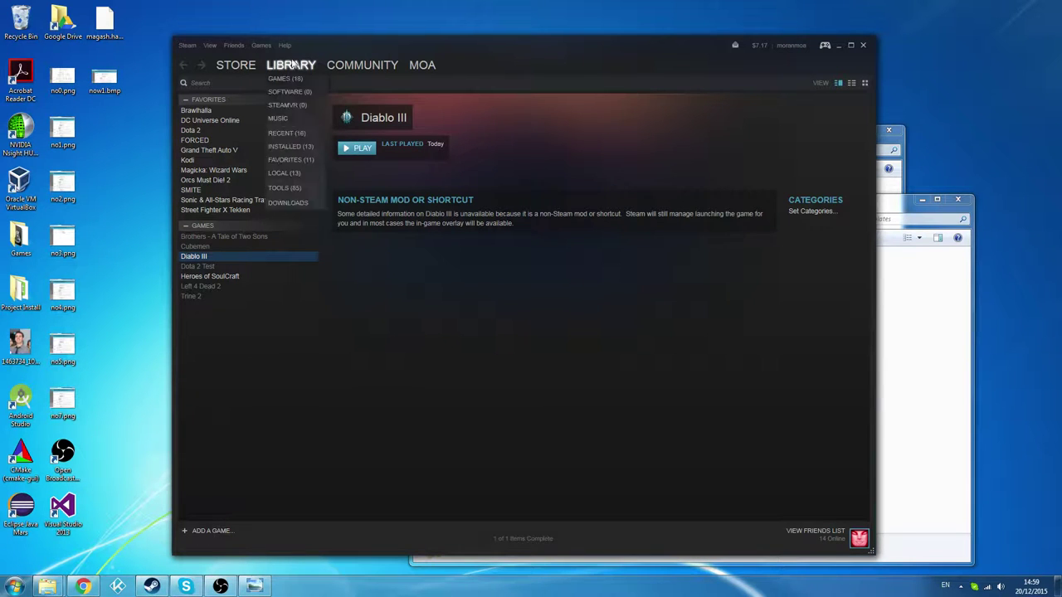
# Step: Start adding a non-Steam game, browse to Diablo III.exe in D:\Games\Diablo III, and cancel without adding it
pyautogui.click(261, 46)
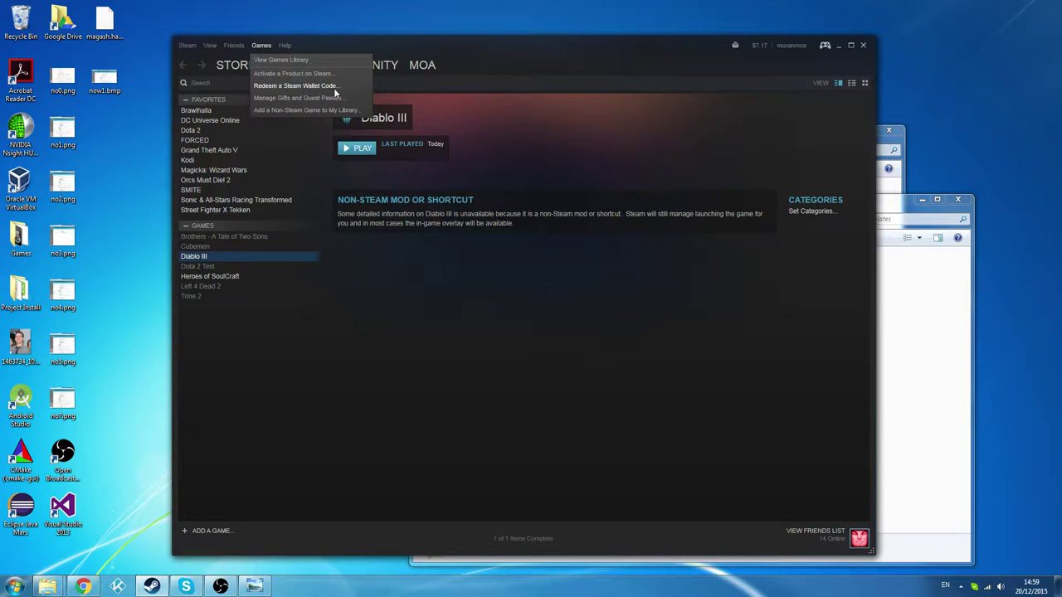
pyautogui.click(323, 111)
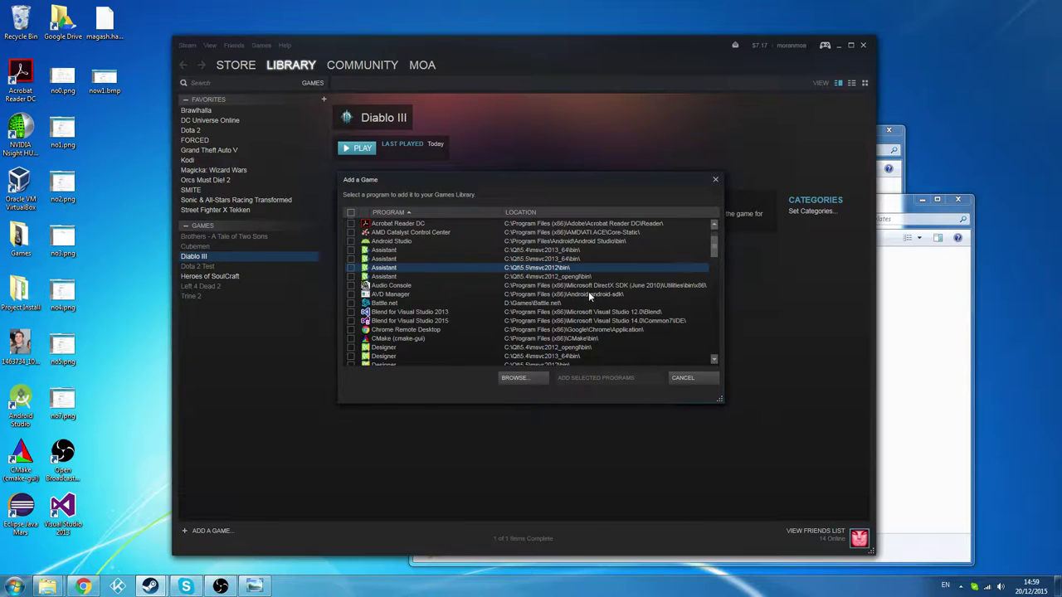
pyautogui.click(510, 378)
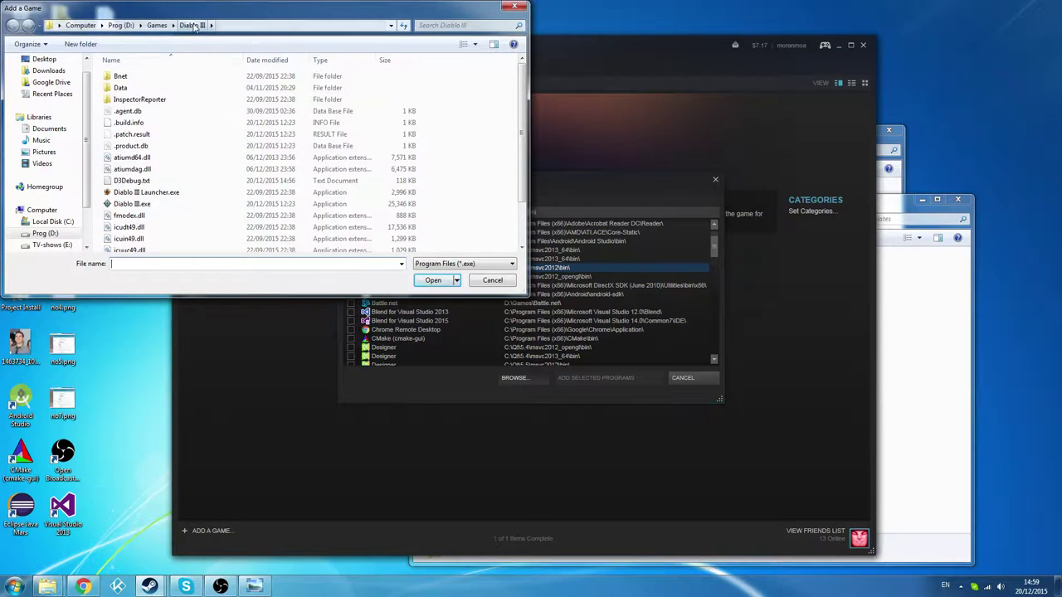
pyautogui.click(139, 205)
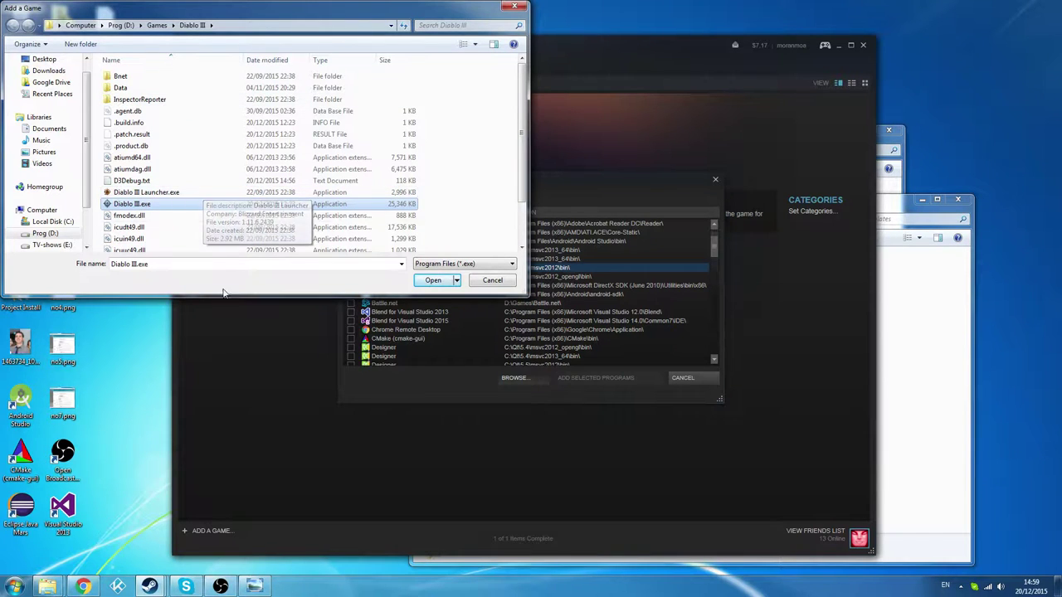
pyautogui.click(496, 285)
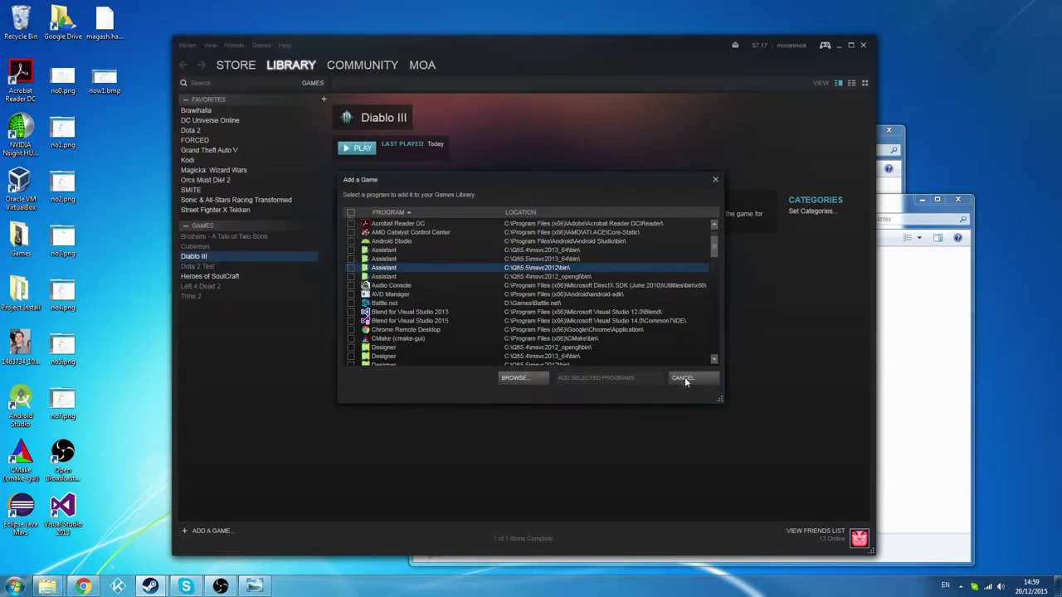
pyautogui.click(684, 378)
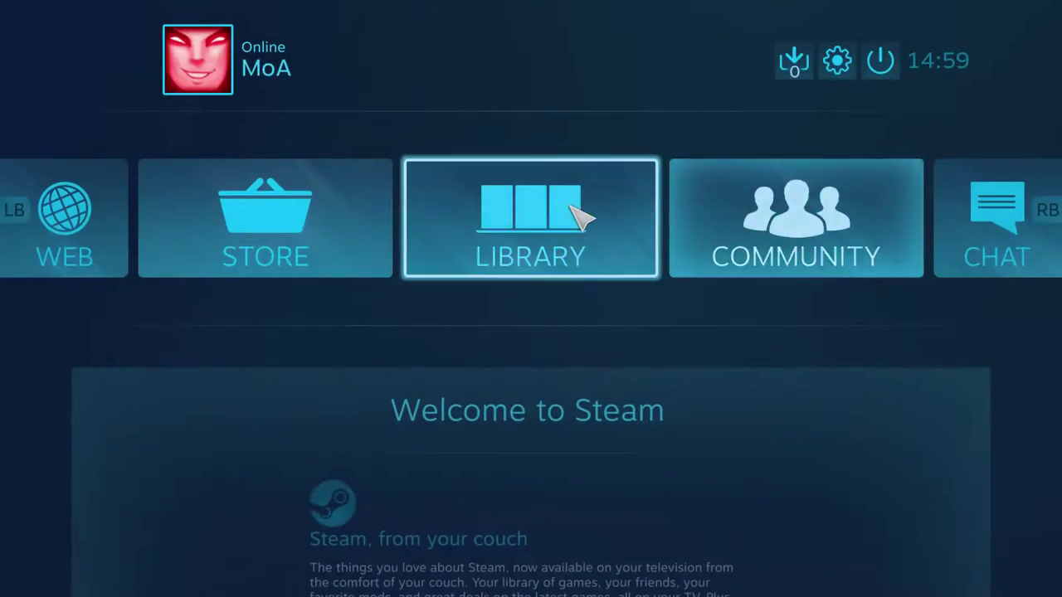
# Step: Open the Diablo III shortcut's management options from the library, view its launch options, and cancel without changing them
pyautogui.click(572, 214)
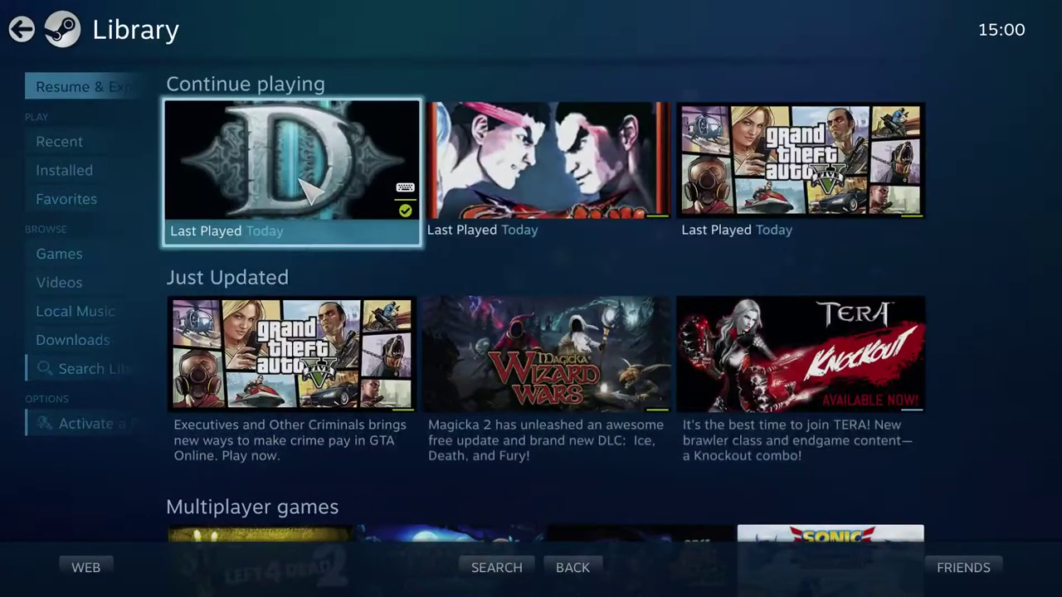
pyautogui.click(307, 193)
pyautogui.click(199, 230)
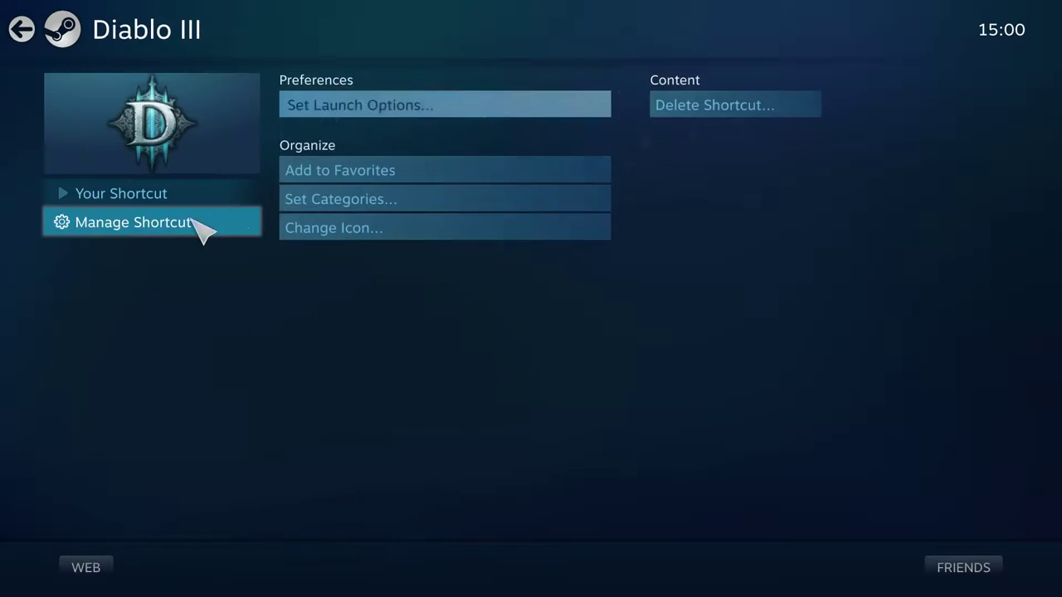
pyautogui.click(355, 110)
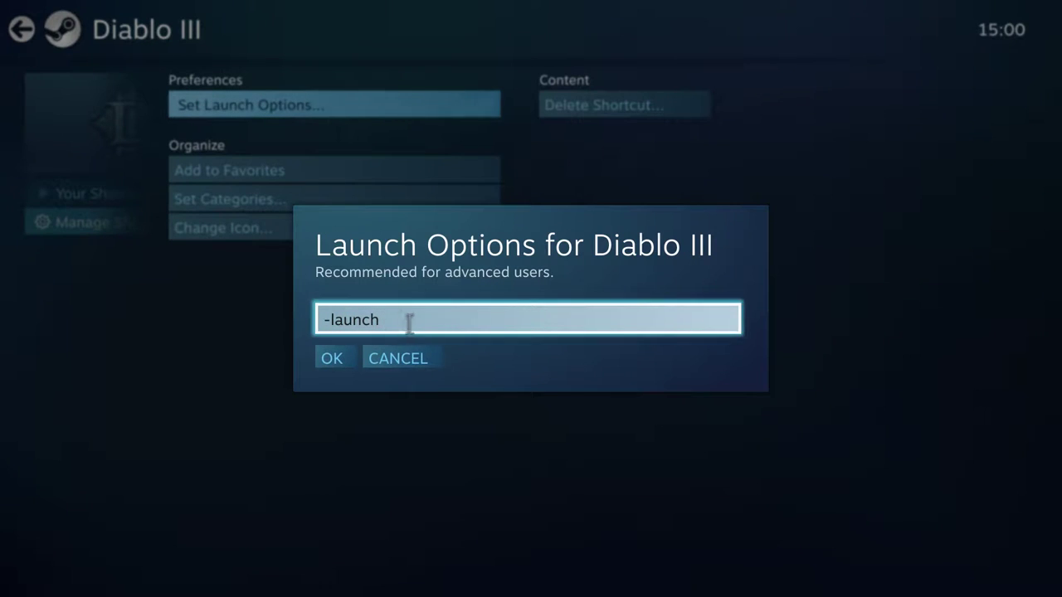
pyautogui.click(425, 362)
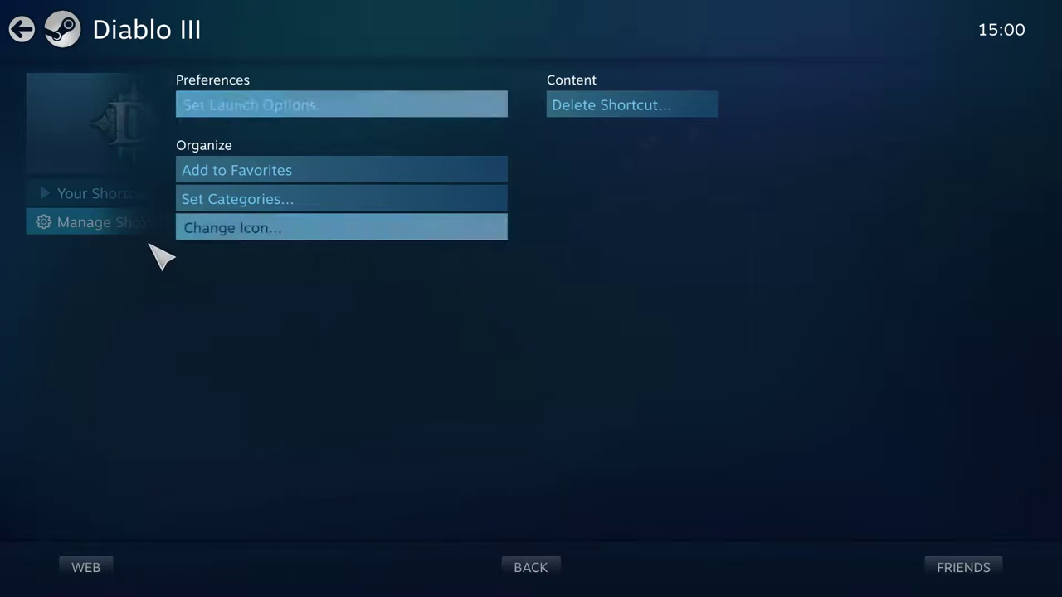
# Step: Launch Diablo III from its Steam shortcut and bring the running game's window to the front
pyautogui.click(151, 192)
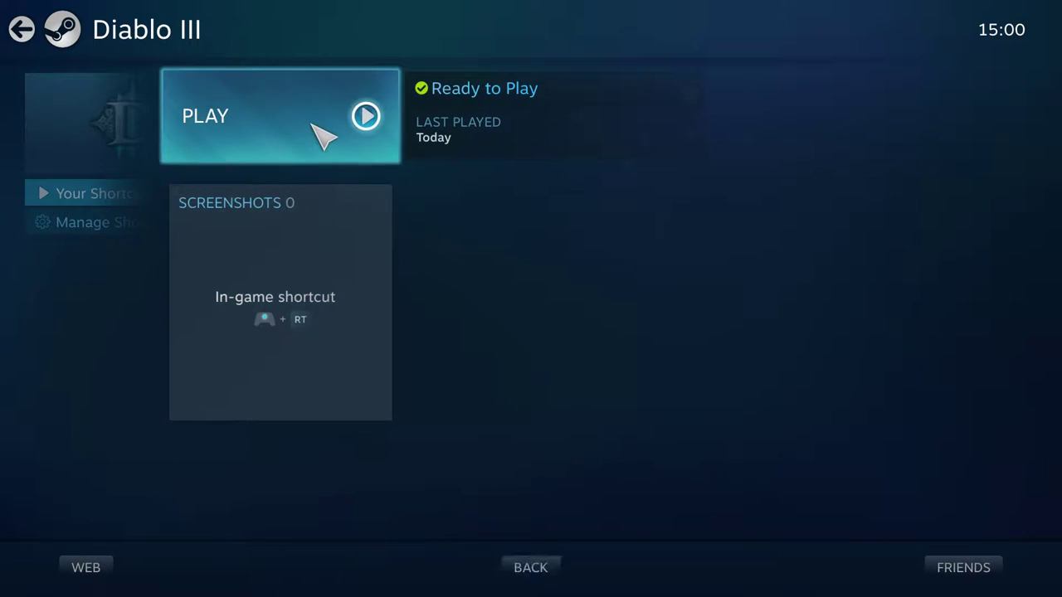
pyautogui.click(312, 126)
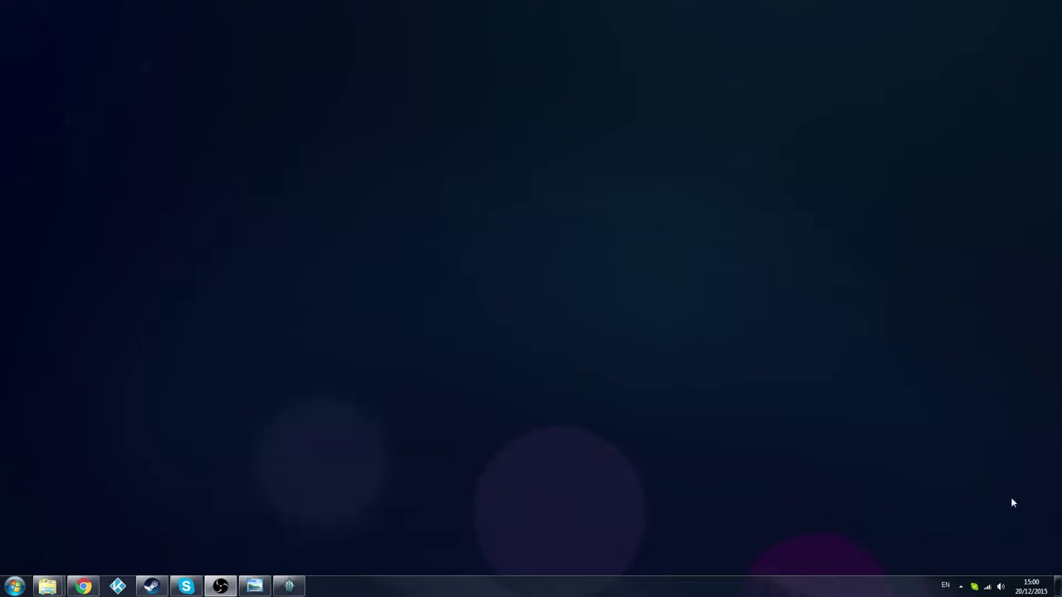
pyautogui.click(295, 588)
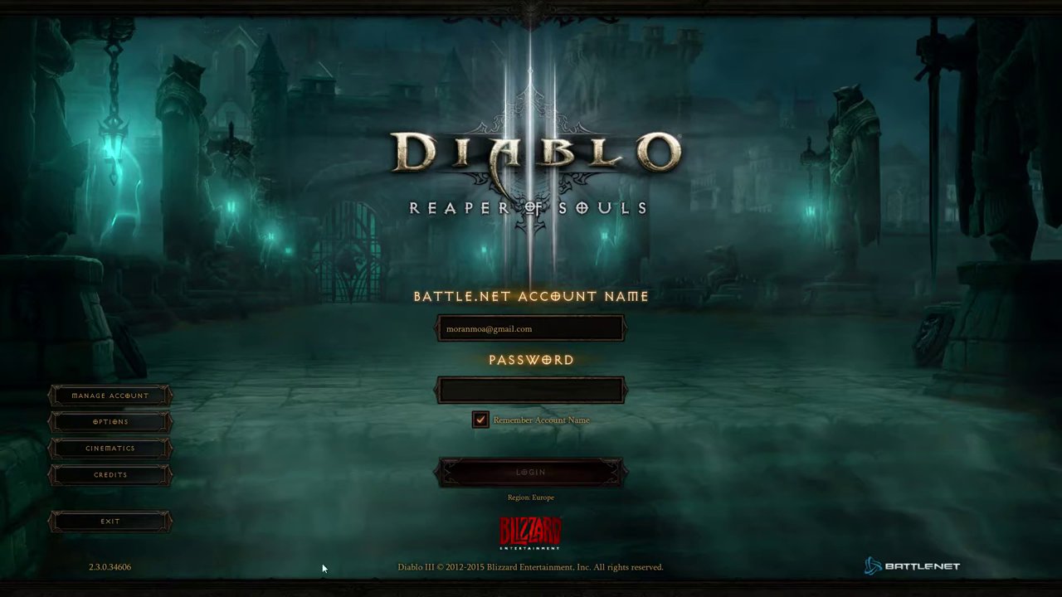
# Step: Select the empty password field on the Diablo III login screen, and exit the game without logging in
pyautogui.click(529, 387)
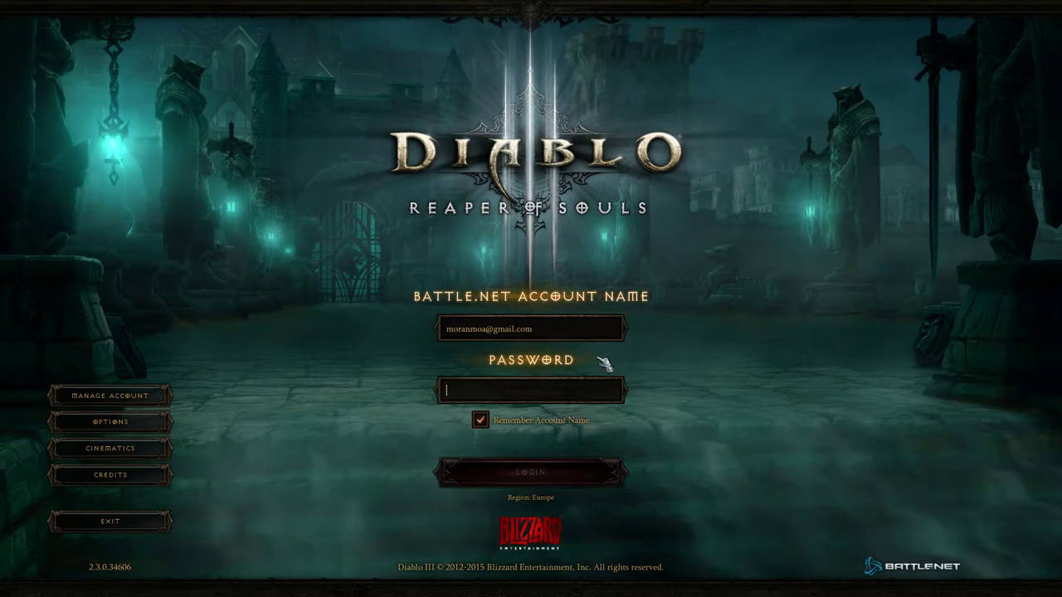
pyautogui.click(107, 523)
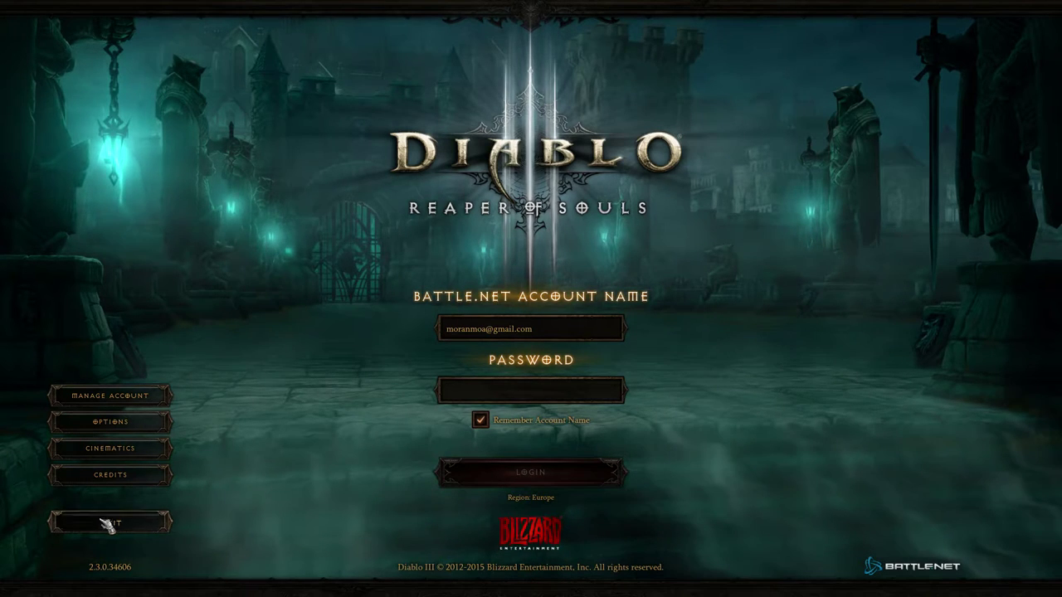